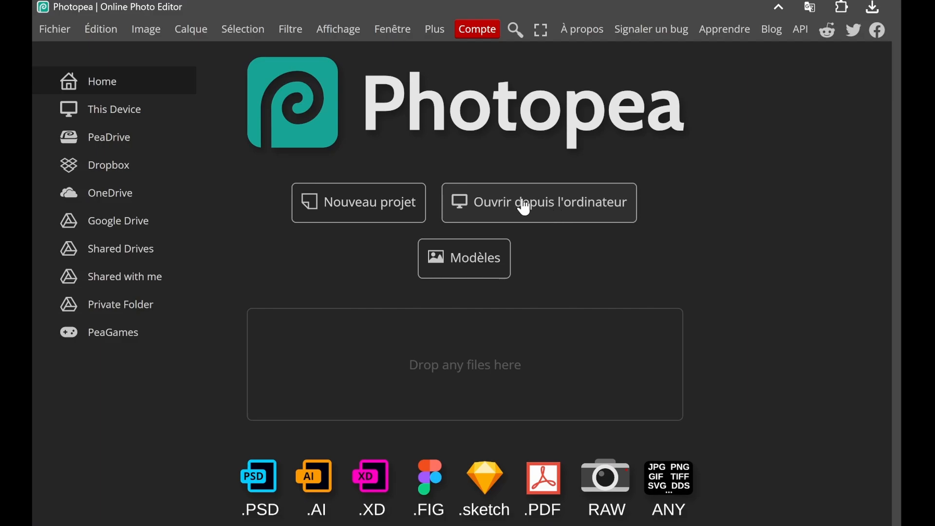
# Create a project named "test découpe" at 1280 × 720 pixels, 300 DPI, with a white background.
pyautogui.click(388, 204)
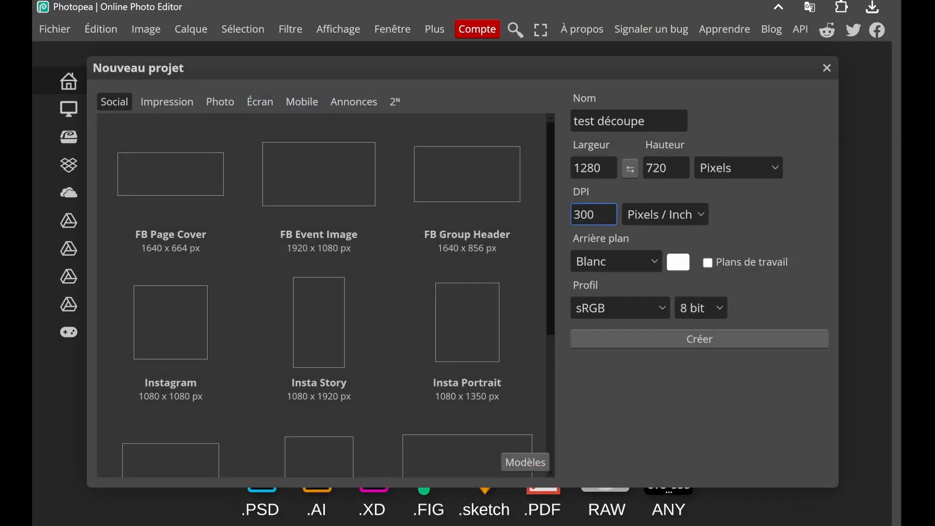
pyautogui.click(629, 121)
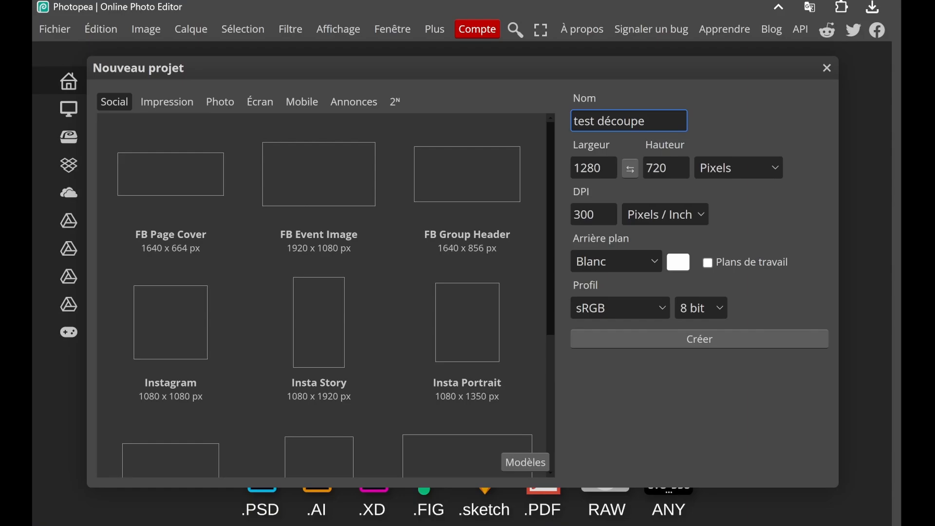
pyautogui.click(595, 214)
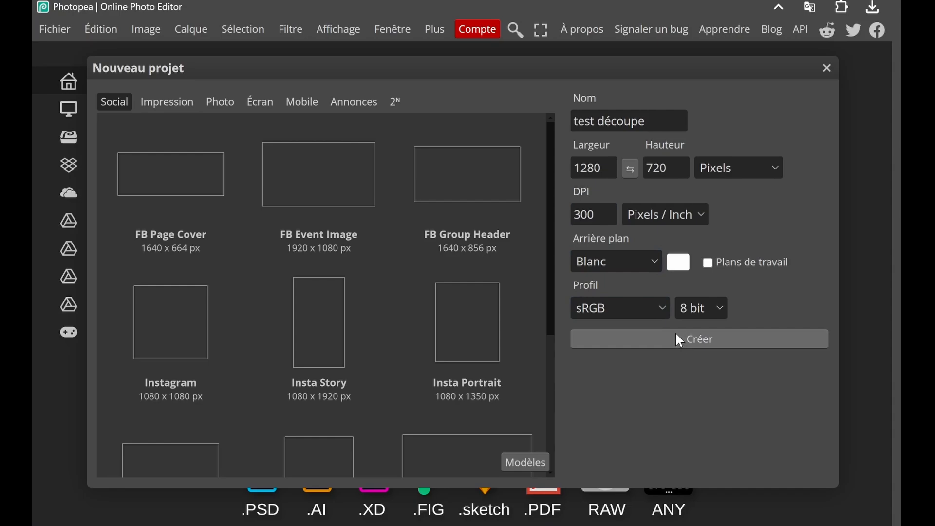
pyautogui.click(680, 337)
pyautogui.click(681, 340)
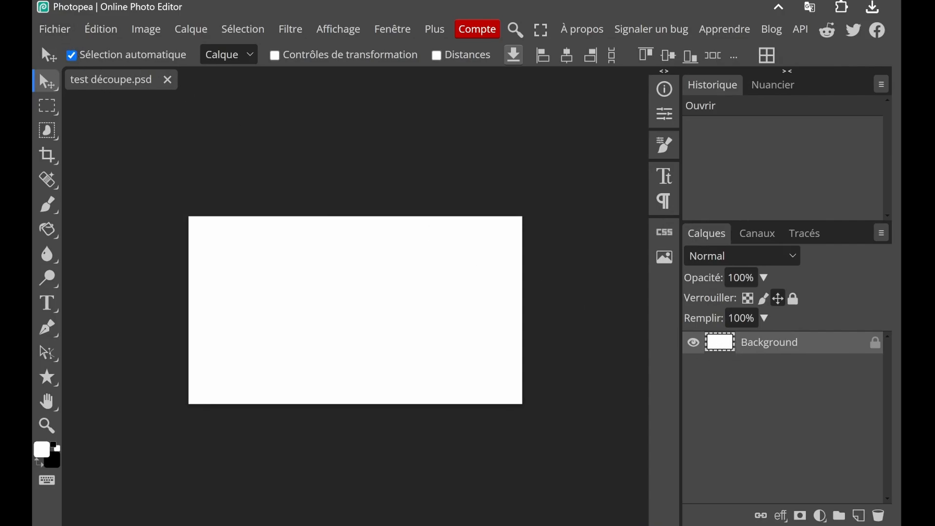
# Place the image of the forked road with two green signs from the "vidéo tuto photopea 2 cut" folder into the project.
pyautogui.hotkey('alt', 'Tab')
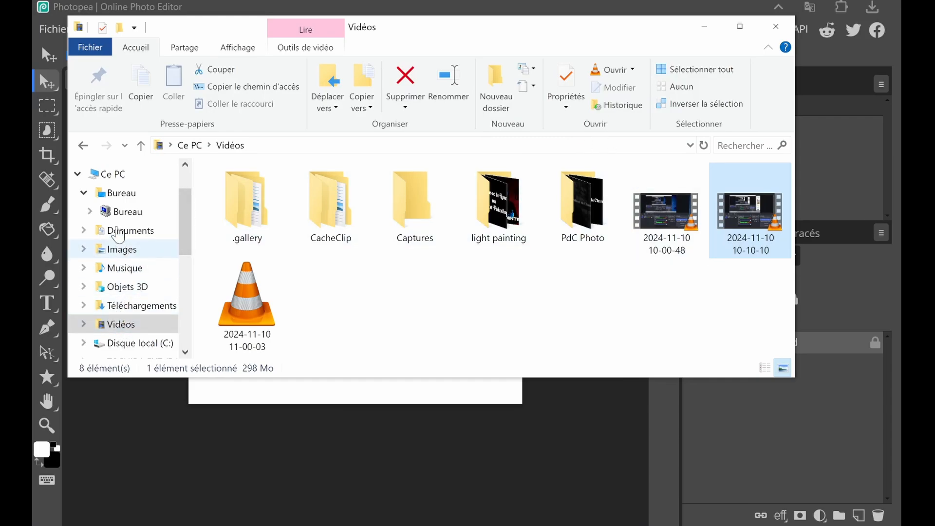
pyautogui.click(110, 212)
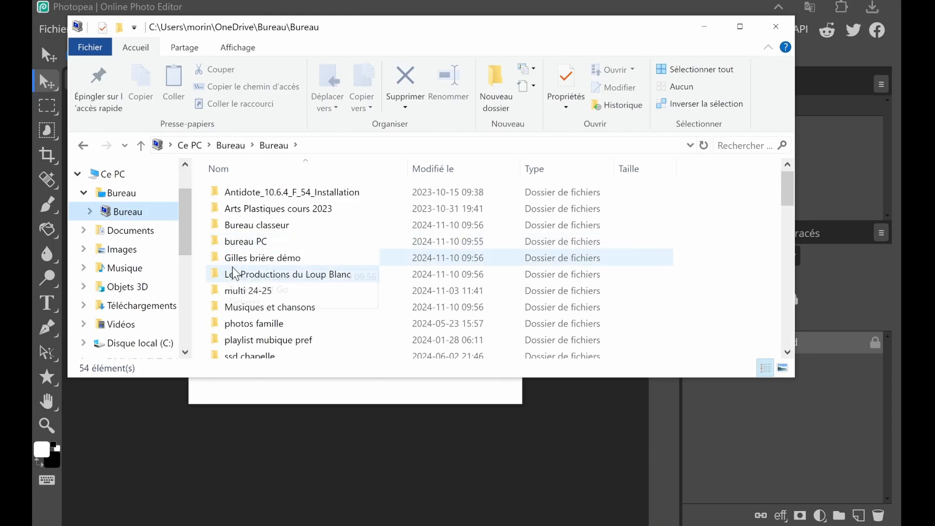
pyautogui.scroll(-3, 293, 341)
pyautogui.doubleClick(256, 269)
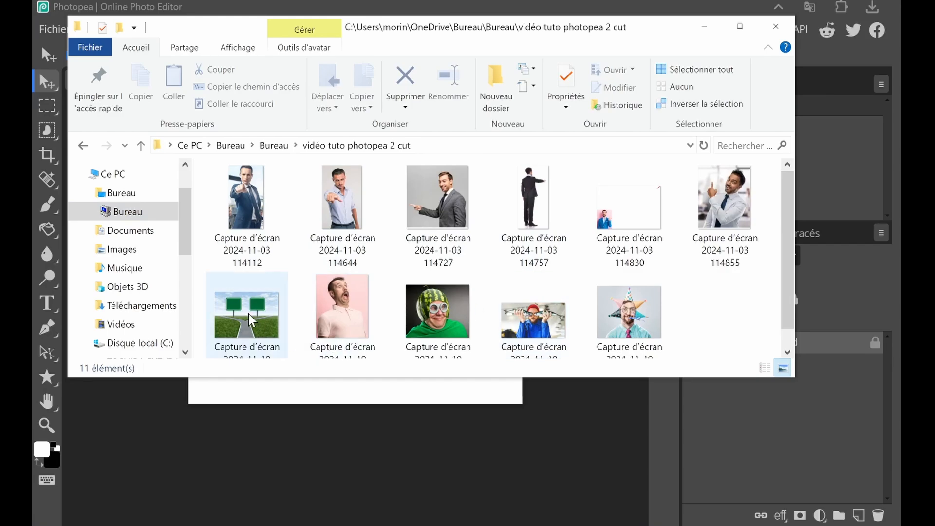
pyautogui.moveTo(249, 326); pyautogui.dragTo(278, 414)
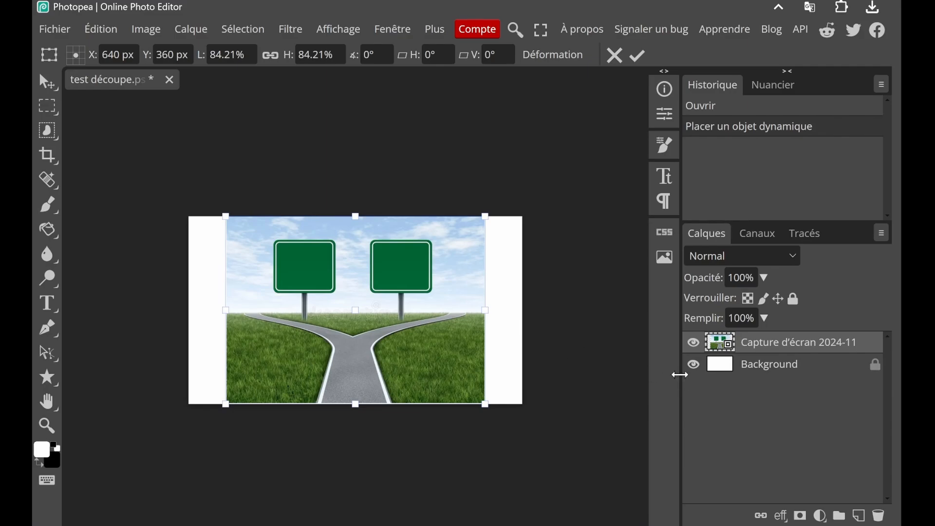
pyautogui.click(720, 373)
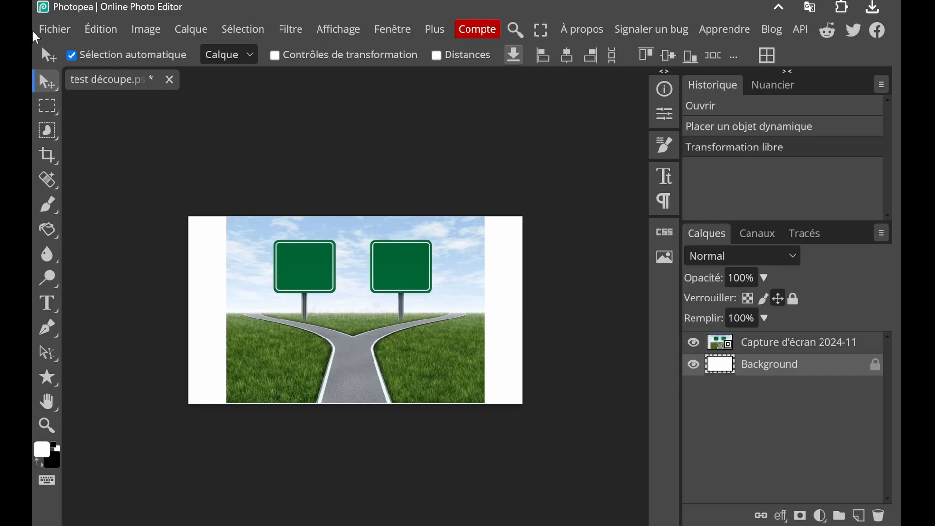
# Crop off the white margins on both sides of the forked road image.
pyautogui.click(49, 155)
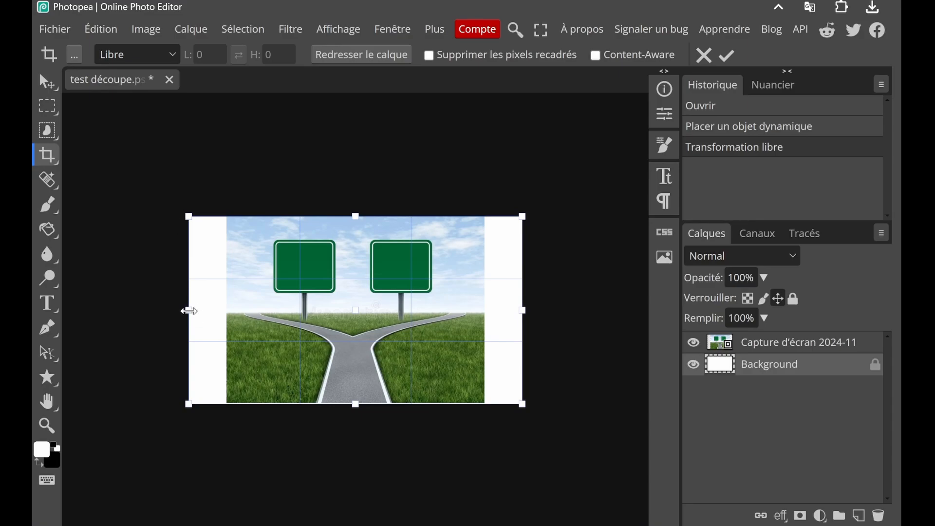
pyautogui.moveTo(189, 311); pyautogui.dragTo(227, 310)
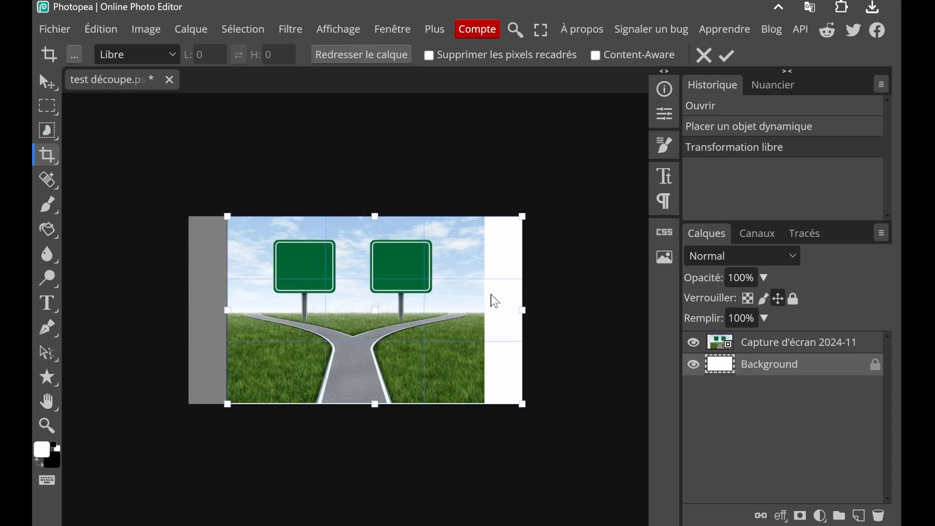
pyautogui.moveTo(525, 307); pyautogui.dragTo(473, 308)
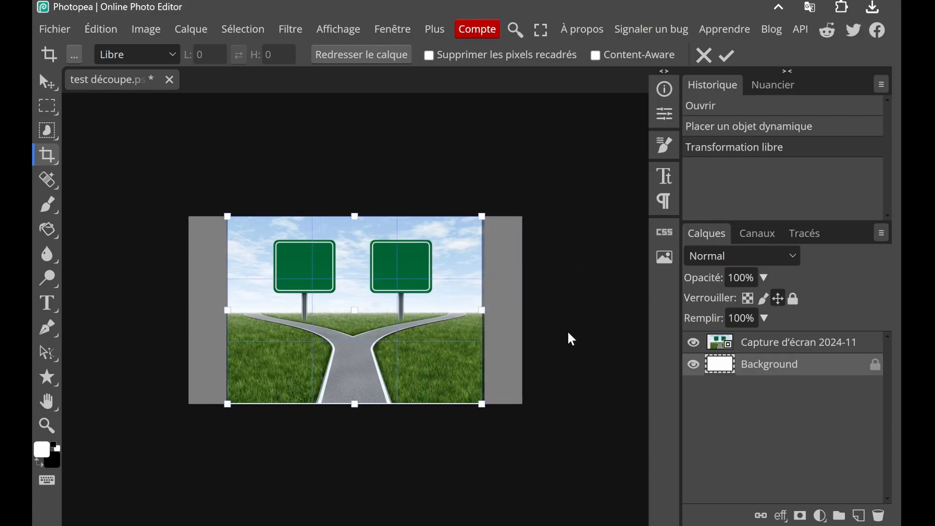
pyautogui.click(729, 59)
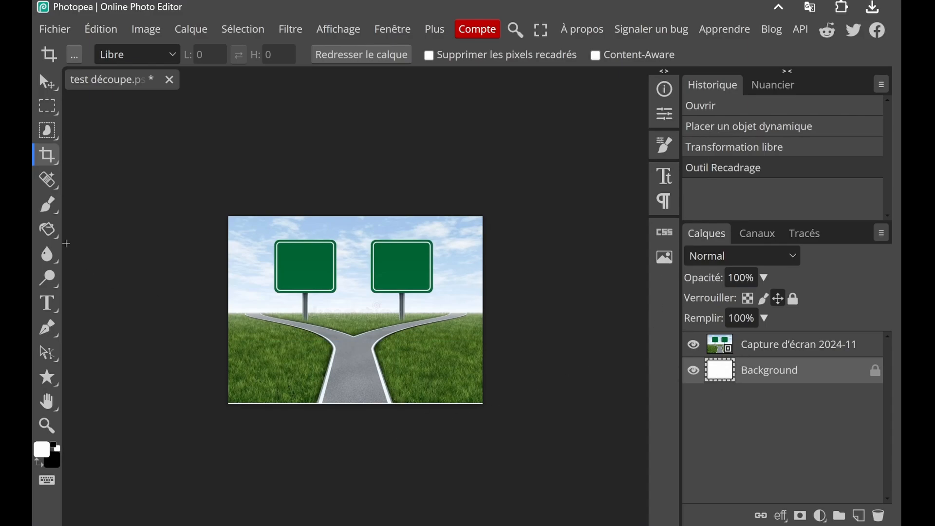
# Crop away the thin white strip along the lower edge of the road image.
pyautogui.click(47, 155)
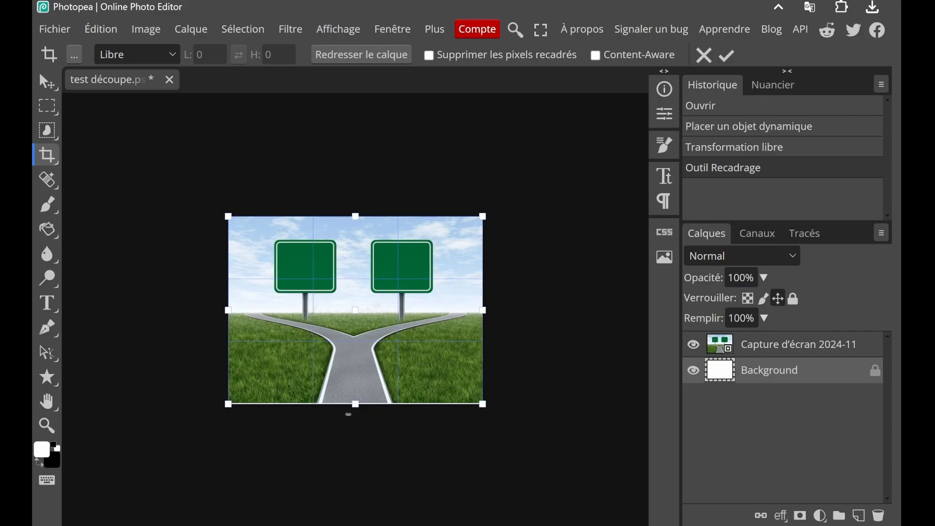
pyautogui.moveTo(355, 404); pyautogui.dragTo(355, 401)
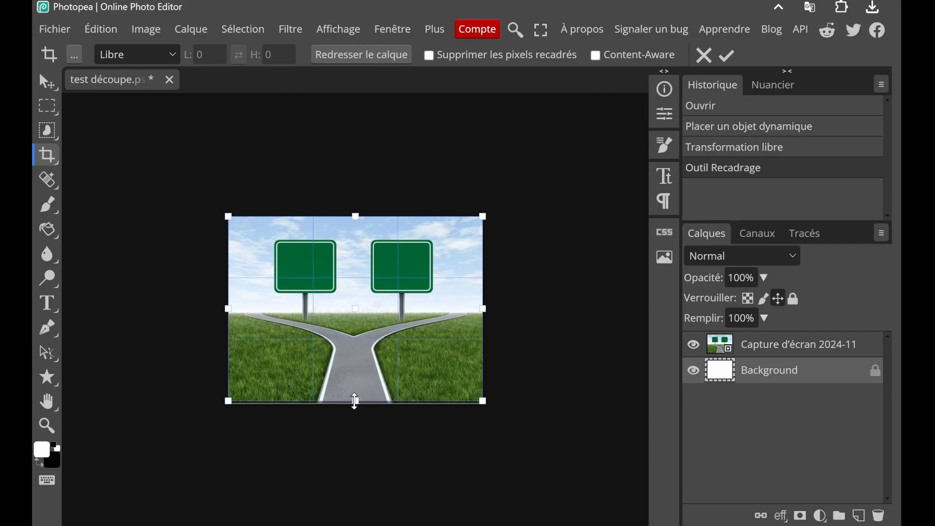
pyautogui.click(726, 56)
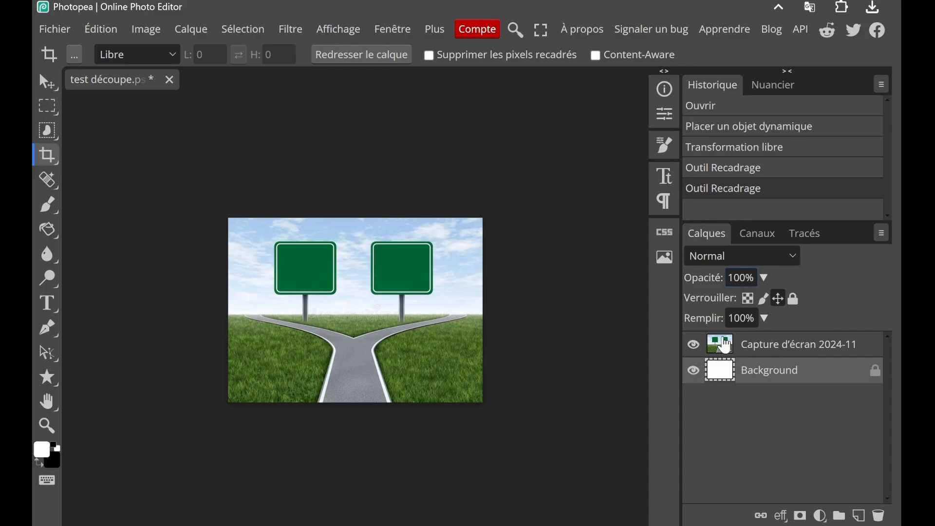
# Add the photo of the pointing man in the grey suit, capture 114727, on top of the road image.
pyautogui.click(721, 350)
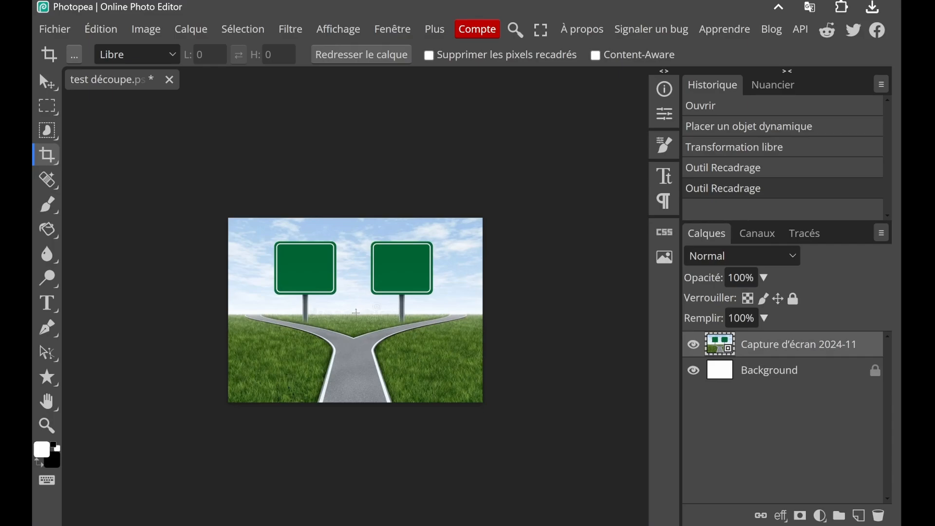
pyautogui.scroll(1, 356, 323)
pyautogui.scroll(-2, 356, 323)
pyautogui.scroll(1, 360, 330)
pyautogui.click(47, 425)
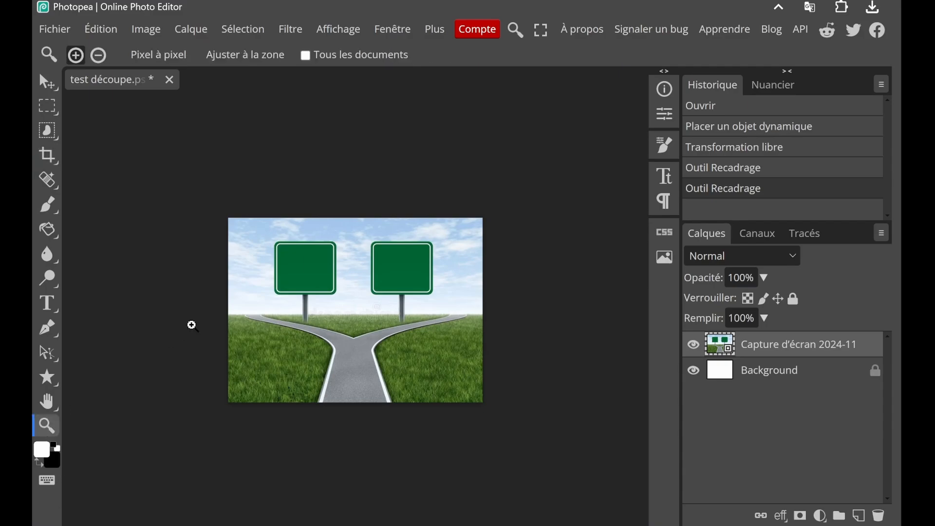
pyautogui.click(337, 298)
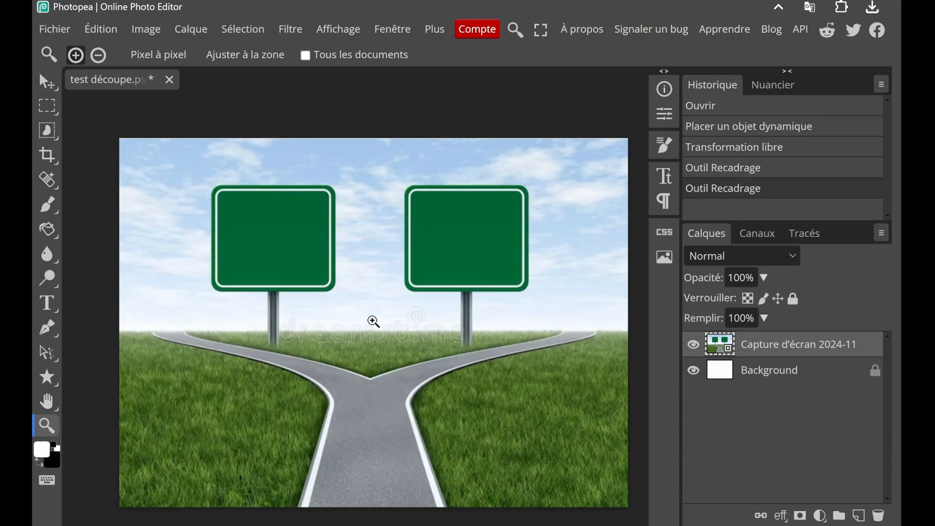
pyautogui.scroll(-1, 373, 322)
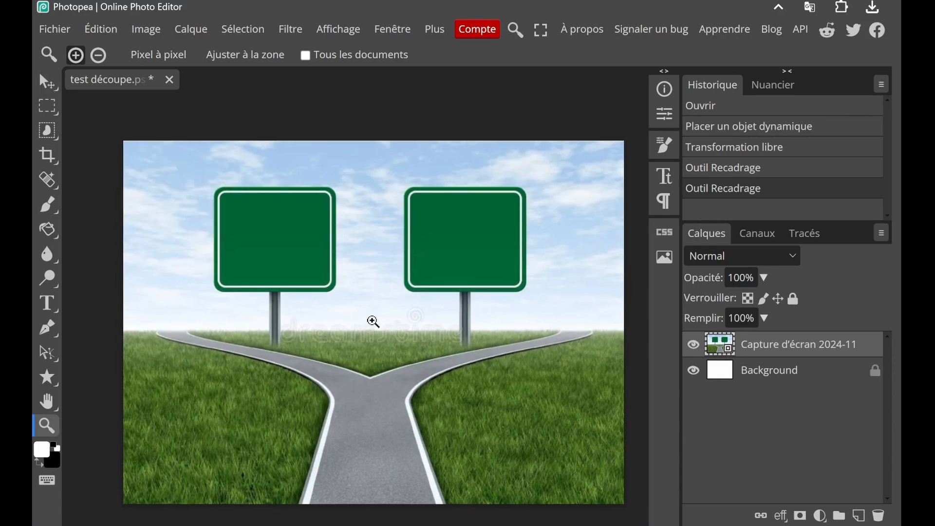
pyautogui.moveTo(372, 321)
pyautogui.mouseDown()
pyautogui.moveTo(343, 321)
pyautogui.moveTo(386, 324)
pyautogui.moveTo(373, 326)
pyautogui.mouseUp()
pyautogui.click(44, 80)
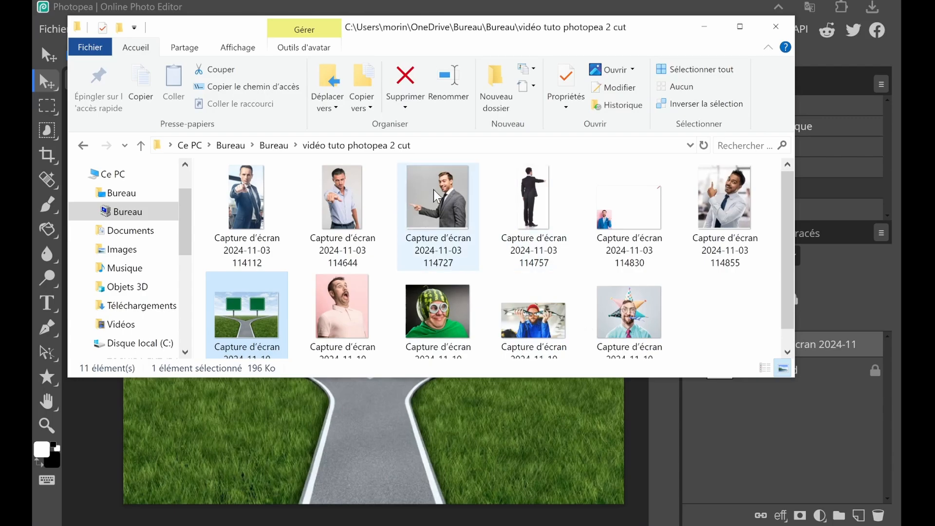
pyautogui.moveTo(444, 197); pyautogui.dragTo(484, 455)
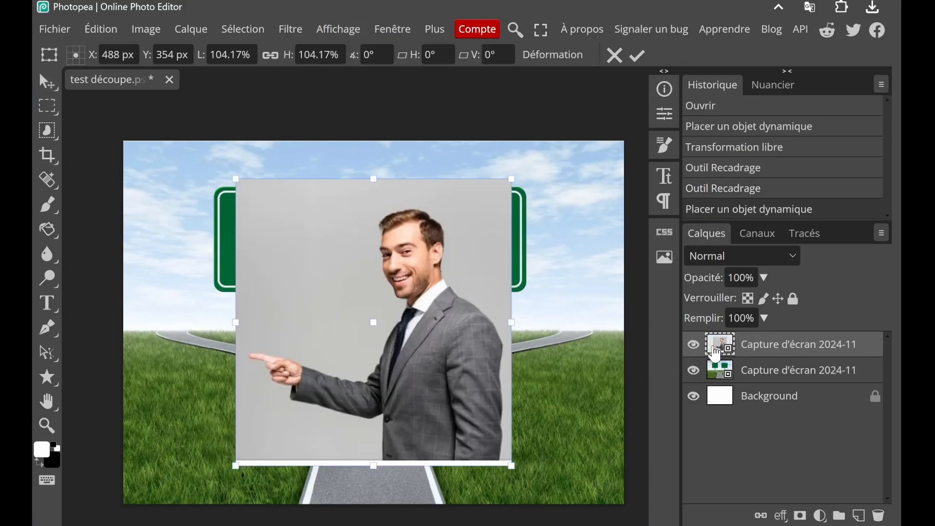
# Move the man's layer beneath the road layer and return it to the top of the stack.
pyautogui.moveTo(719, 352); pyautogui.dragTo(721, 377)
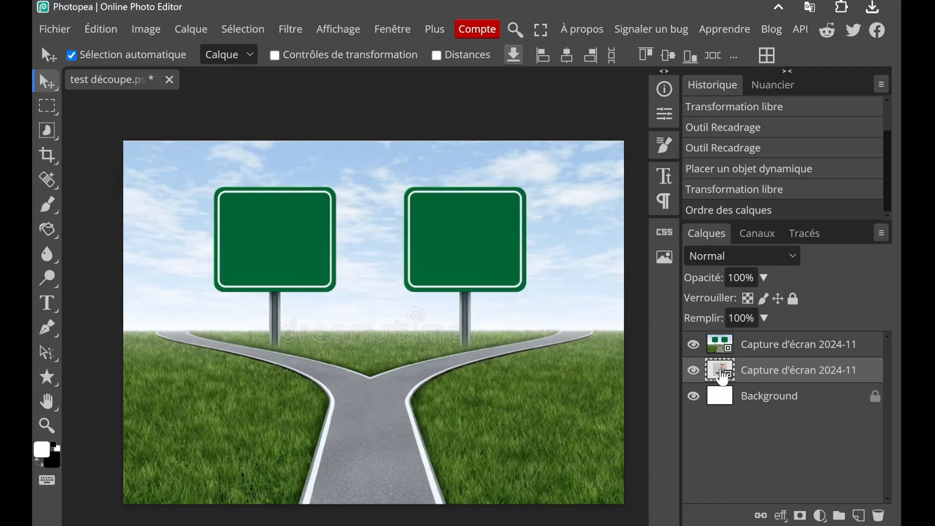
pyautogui.moveTo(723, 377); pyautogui.dragTo(725, 341)
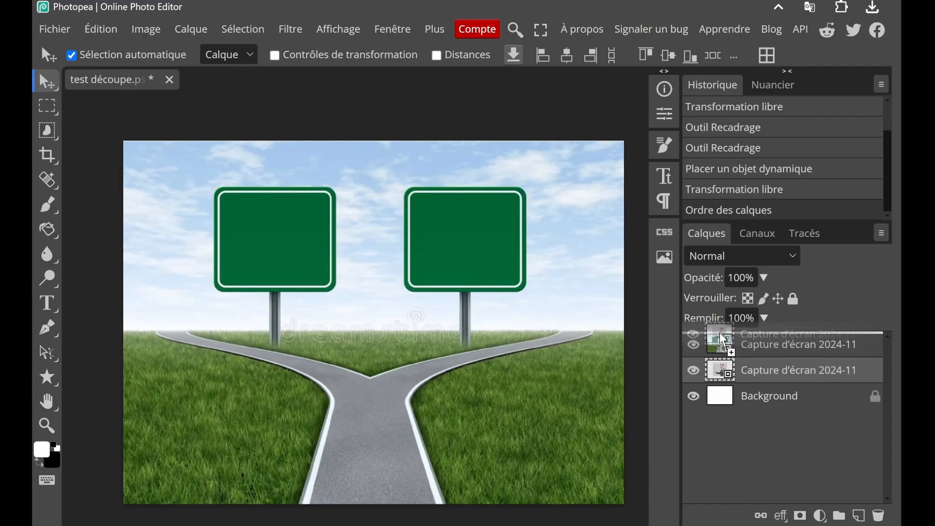
pyautogui.moveTo(723, 341); pyautogui.dragTo(722, 344)
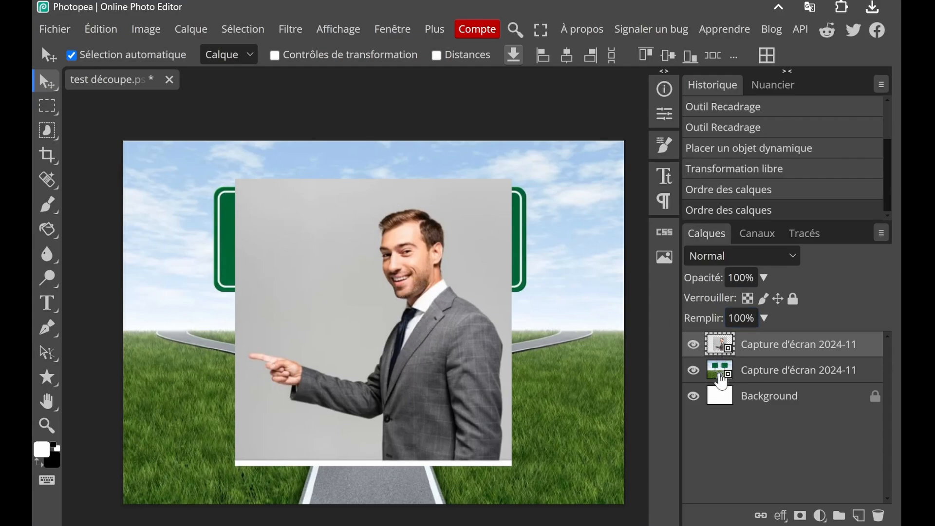
# Open the Magic Cut (Coupe magique) editor on the pointing man's layer.
pyautogui.click(721, 377)
pyautogui.click(720, 344)
pyautogui.click(238, 32)
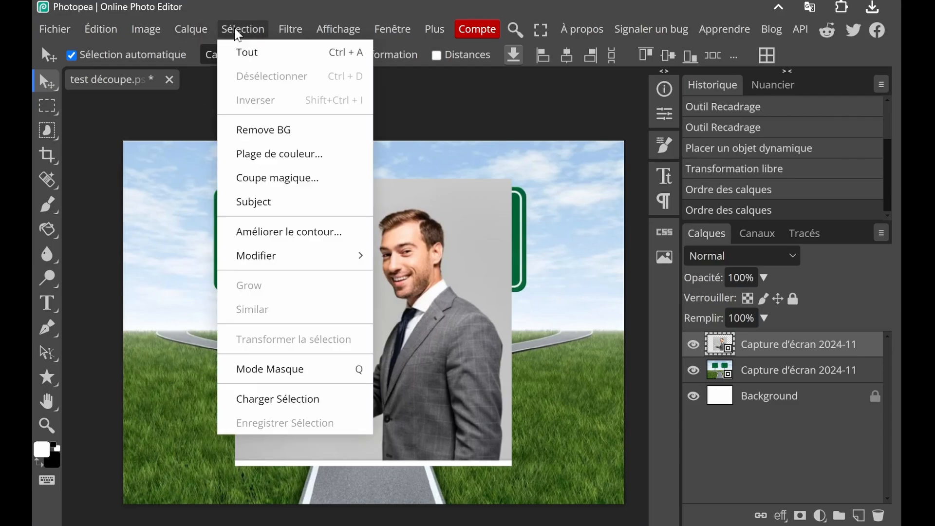
pyautogui.click(273, 180)
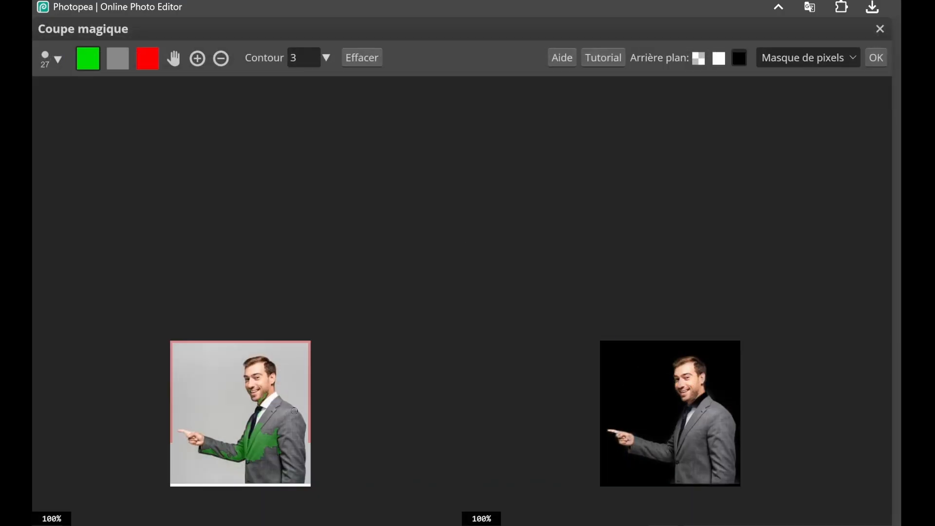
# Examine the man's cutout preview against white and black backgrounds, looking closely at the shirt collar and face.
pyautogui.scroll(3, 251, 406)
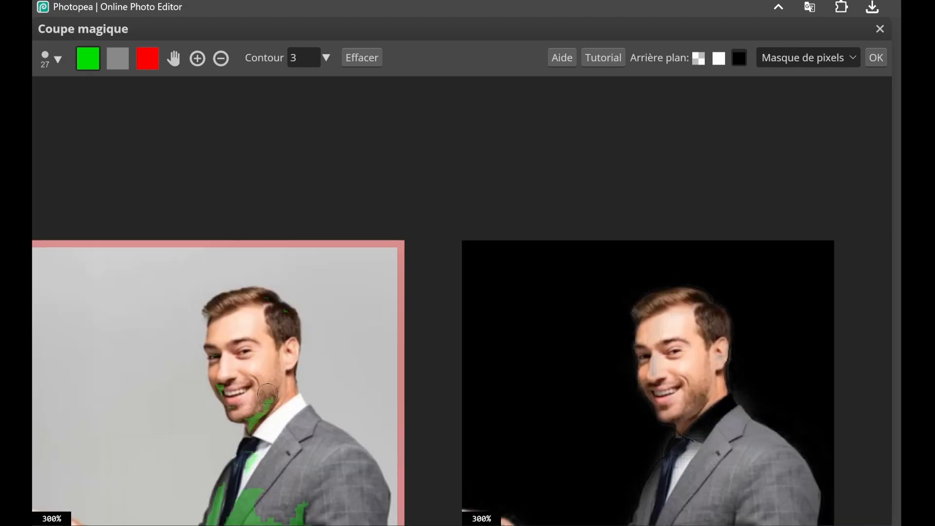
pyautogui.moveTo(664, 444); pyautogui.dragTo(721, 286)
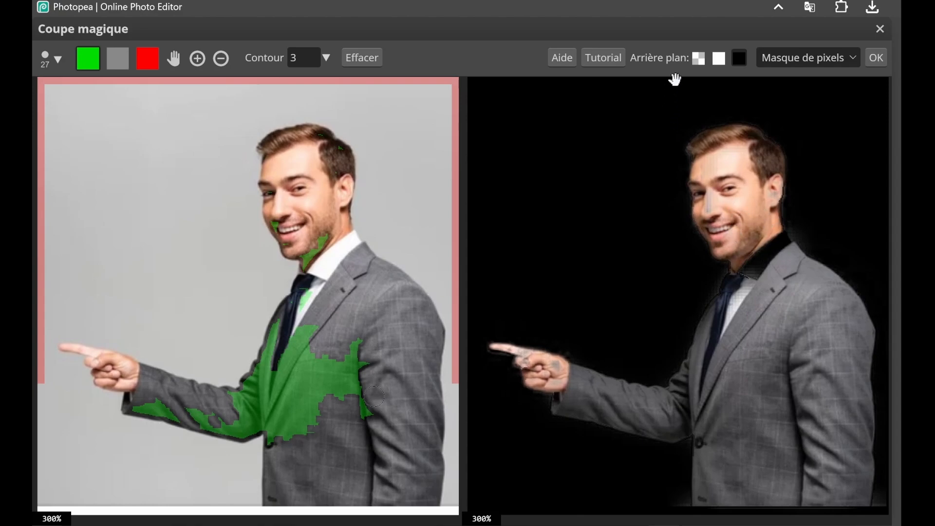
pyautogui.click(718, 58)
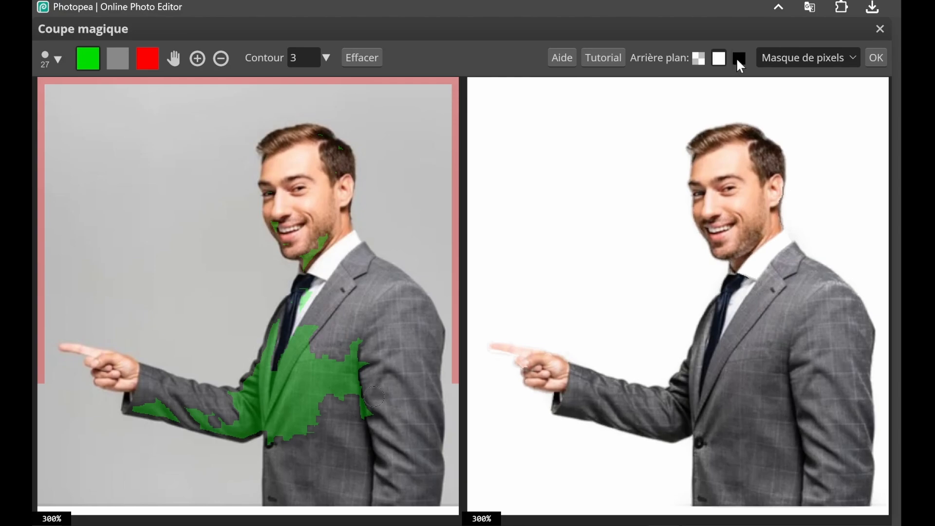
pyautogui.click(740, 59)
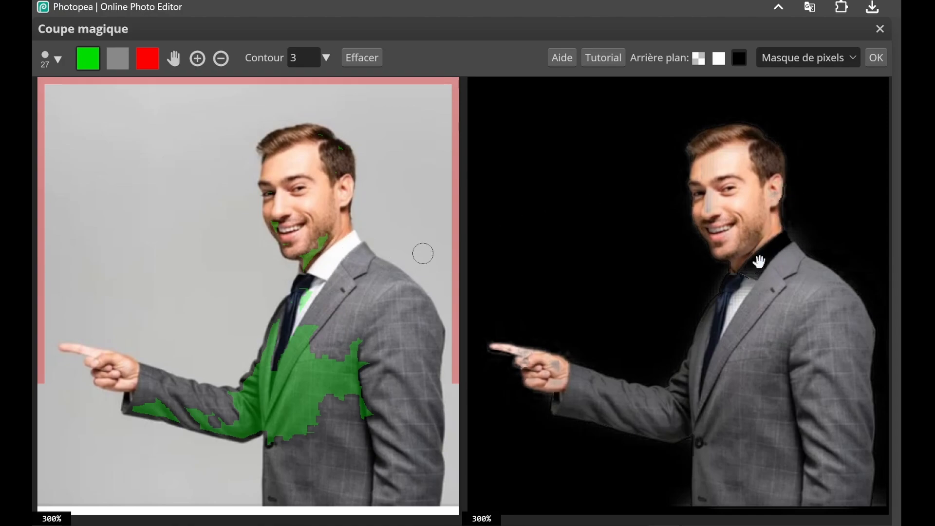
pyautogui.moveTo(763, 269); pyautogui.dragTo(737, 285)
pyautogui.scroll(4, 737, 286)
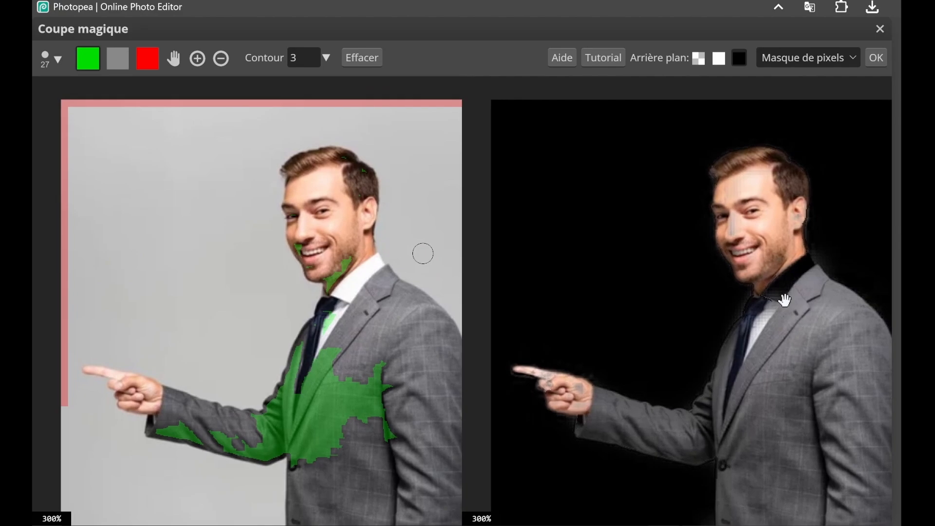
pyautogui.scroll(-4, 784, 299)
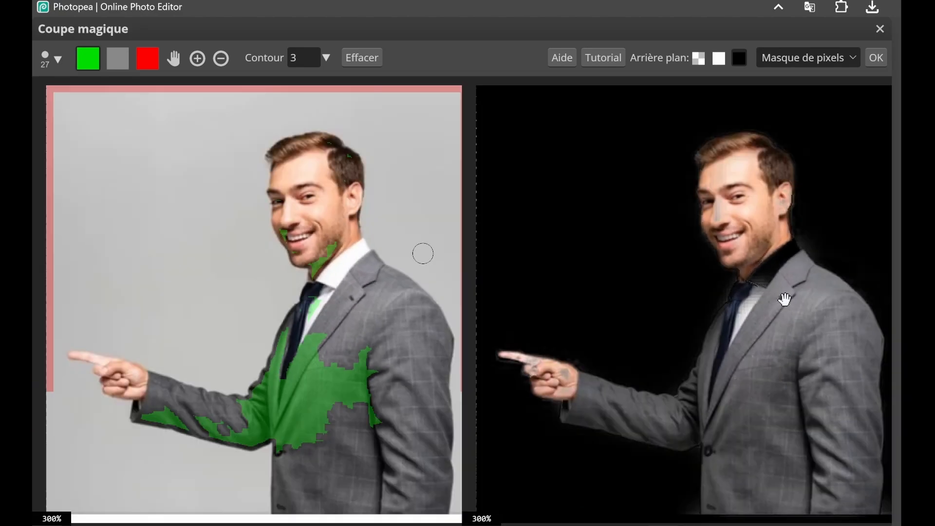
pyautogui.scroll(-2, 784, 299)
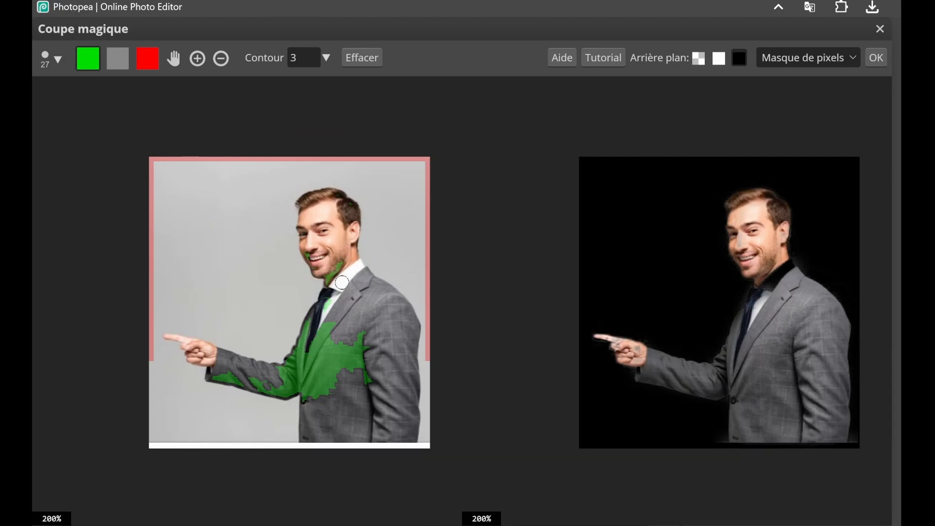
pyautogui.scroll(6, 356, 269)
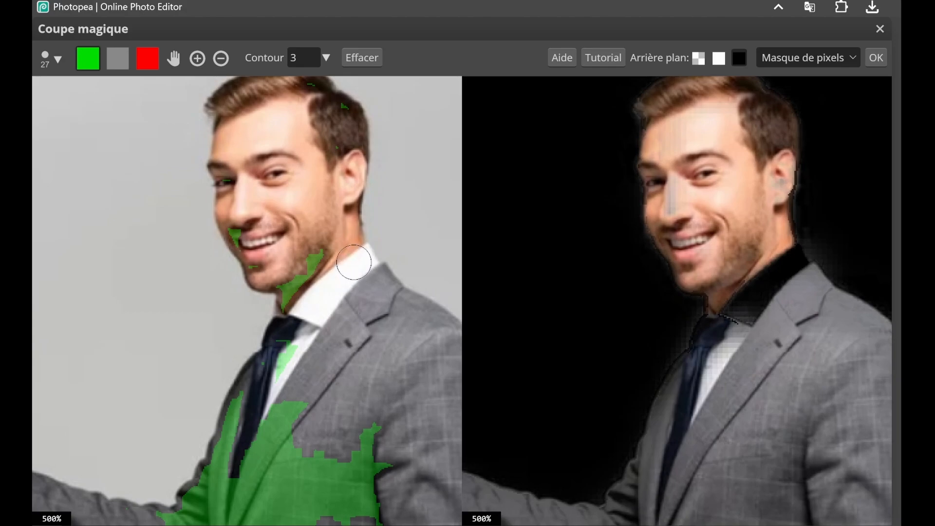
# Mark the man's white shirt collar and neck as foreground in the cutout.
pyautogui.moveTo(354, 263)
pyautogui.mouseDown()
pyautogui.moveTo(311, 327)
pyautogui.moveTo(302, 300)
pyautogui.moveTo(343, 262)
pyautogui.mouseUp()
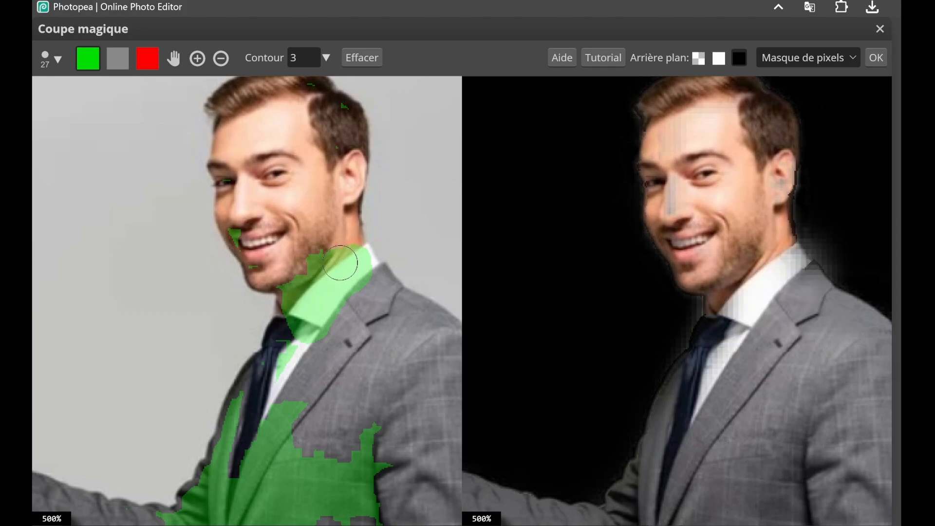
pyautogui.moveTo(340, 264); pyautogui.dragTo(347, 291)
pyautogui.scroll(-4, 770, 308)
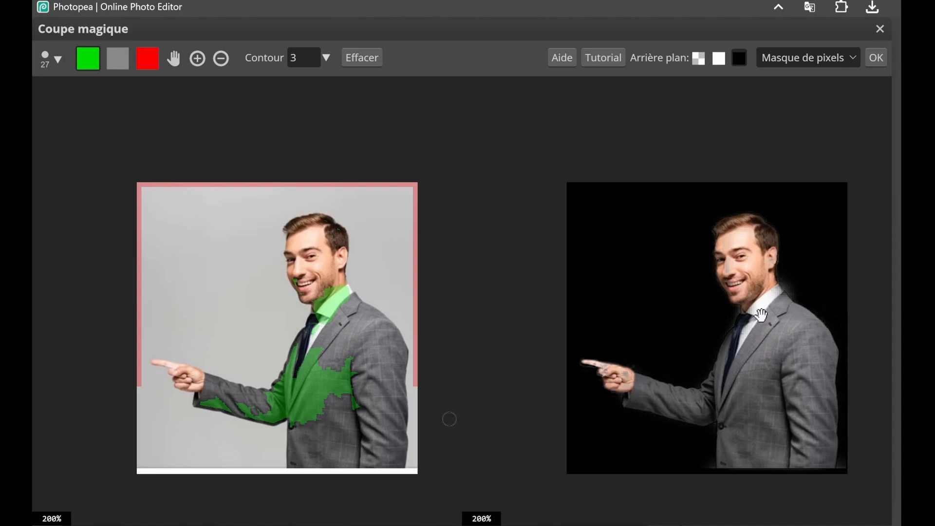
# Mark the man's nose, forehead and ear as foreground in the cutout.
pyautogui.scroll(3, 747, 306)
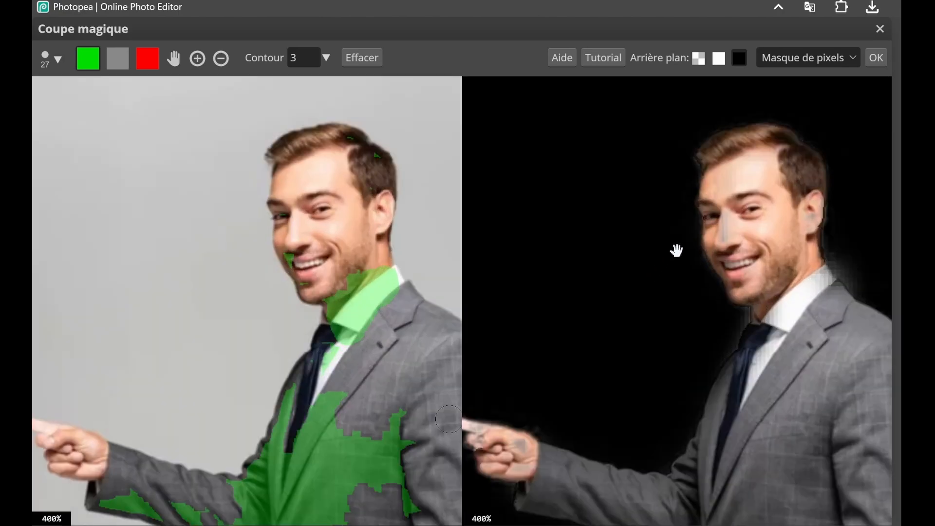
pyautogui.scroll(1, 726, 220)
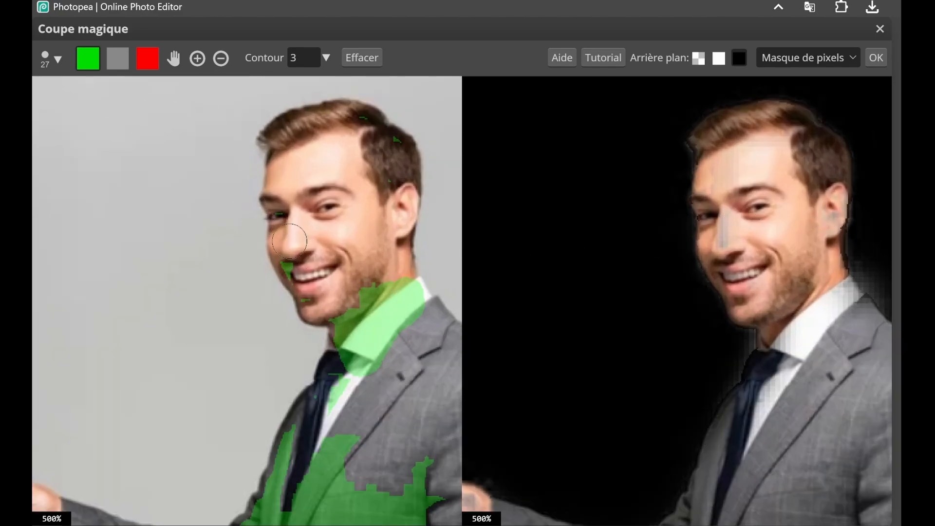
pyautogui.moveTo(292, 249)
pyautogui.mouseDown()
pyautogui.moveTo(301, 166)
pyautogui.moveTo(284, 192)
pyautogui.moveTo(292, 183)
pyautogui.mouseUp()
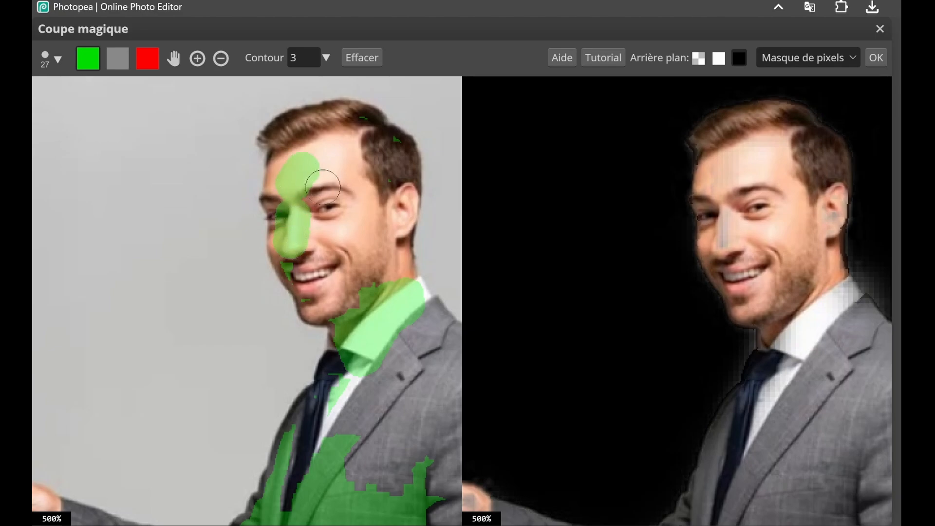
pyautogui.moveTo(397, 201); pyautogui.dragTo(390, 225)
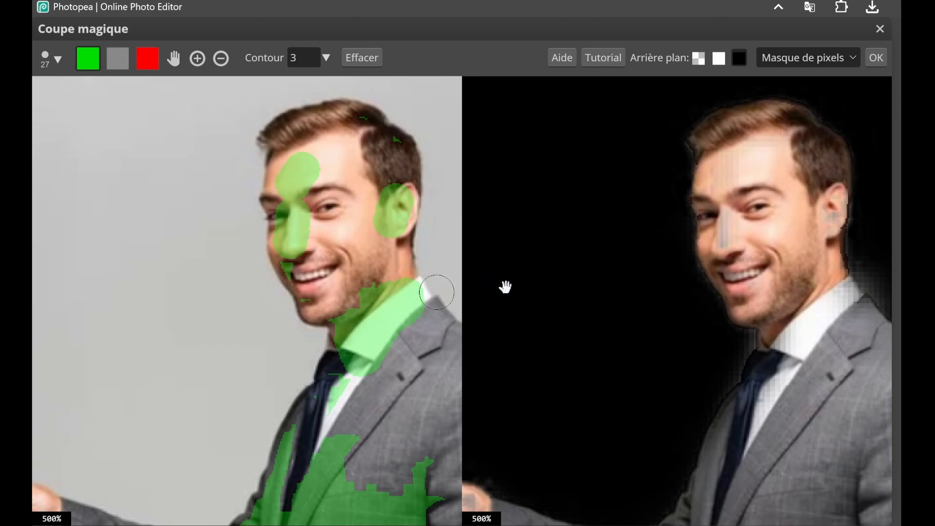
pyautogui.scroll(-1, 684, 293)
pyautogui.scroll(-1, 683, 293)
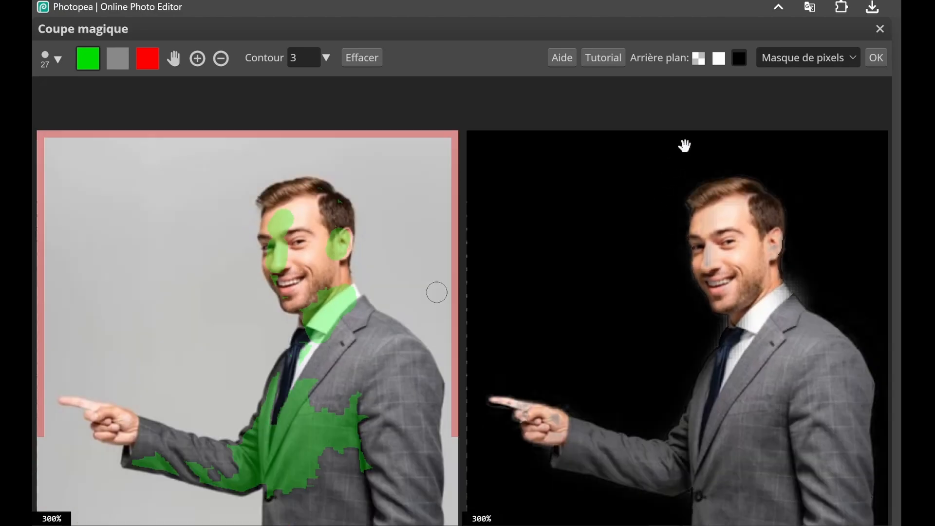
# Mark a spot of the grey backdrop beside the face as foreground and reset that spot to undefined.
pyautogui.click(294, 60)
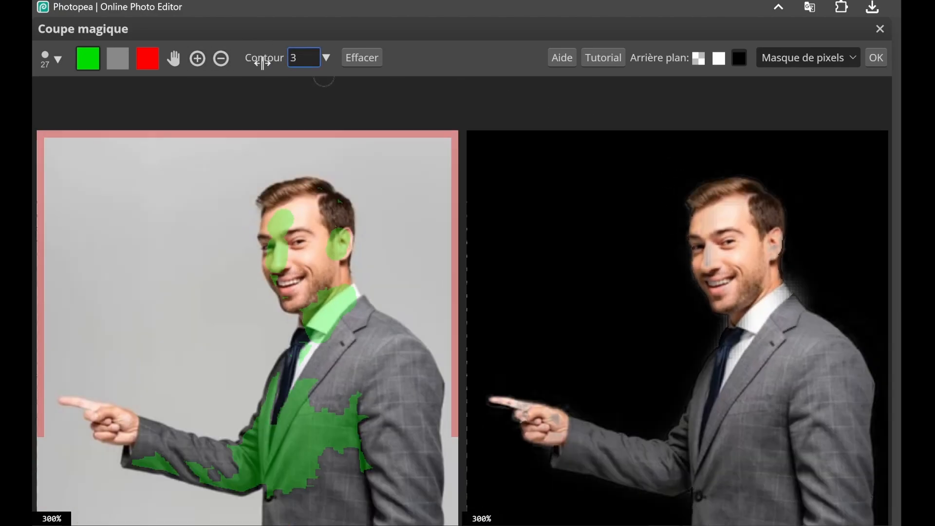
pyautogui.click(157, 60)
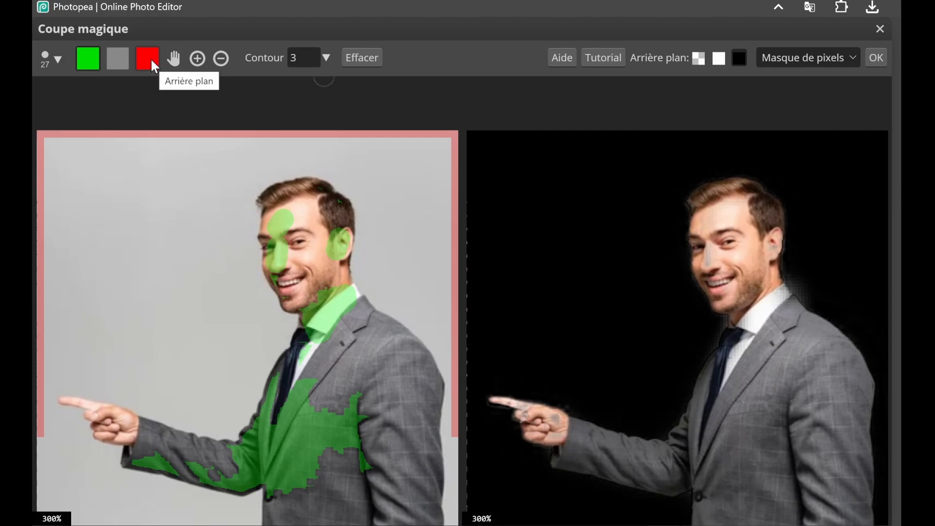
pyautogui.click(198, 290)
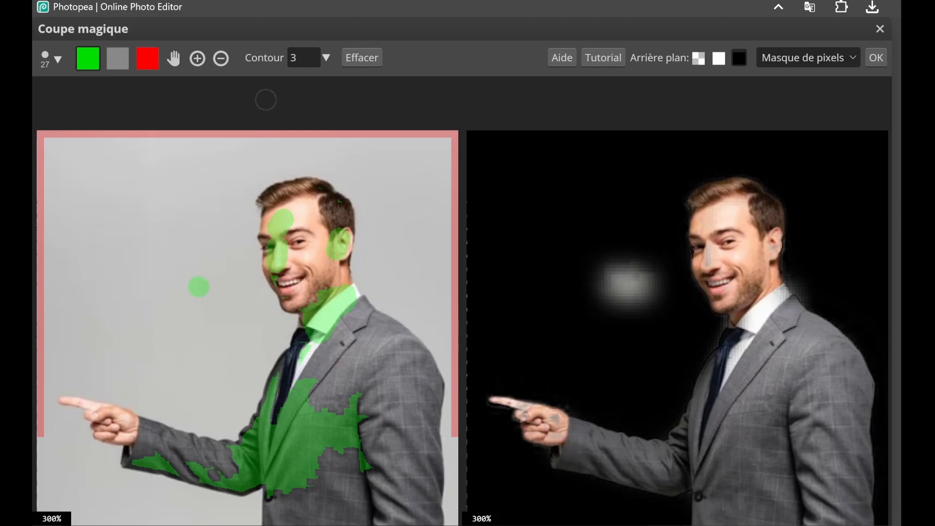
pyautogui.click(115, 61)
pyautogui.moveTo(198, 273); pyautogui.dragTo(198, 294)
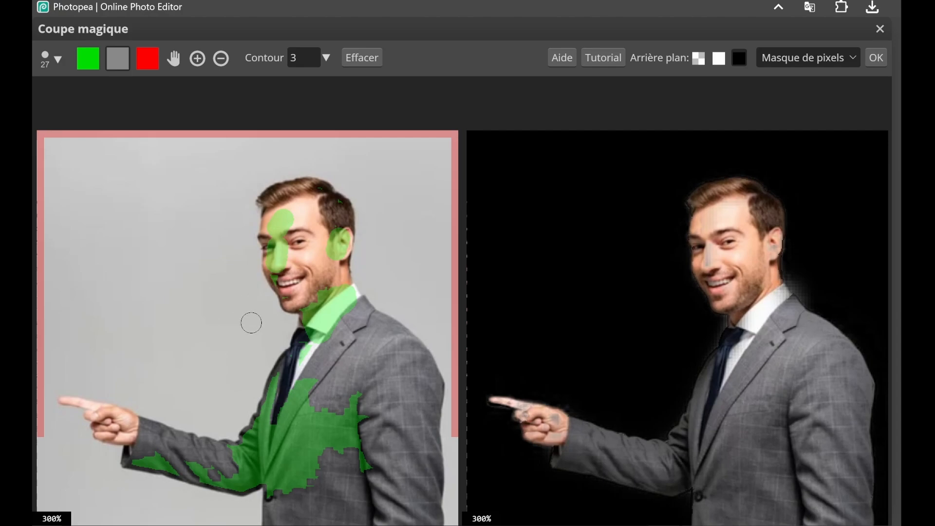
# Mark the edge of the man's jacket beside the tie as foreground.
pyautogui.click(87, 56)
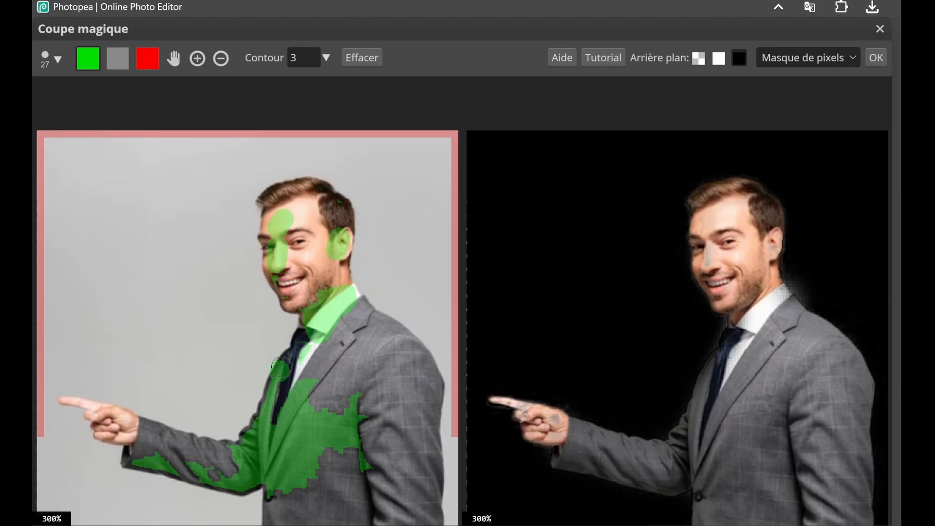
pyautogui.moveTo(279, 371); pyautogui.dragTo(285, 361)
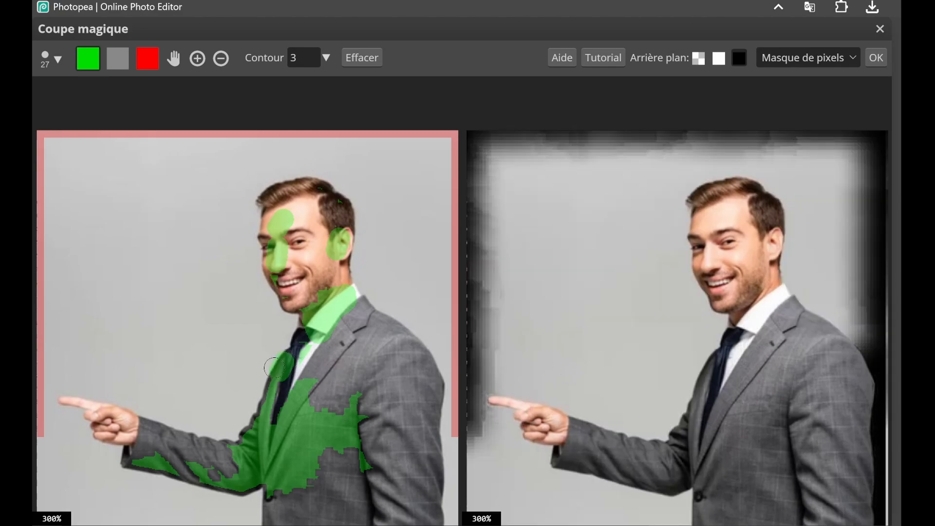
pyautogui.scroll(2, 272, 363)
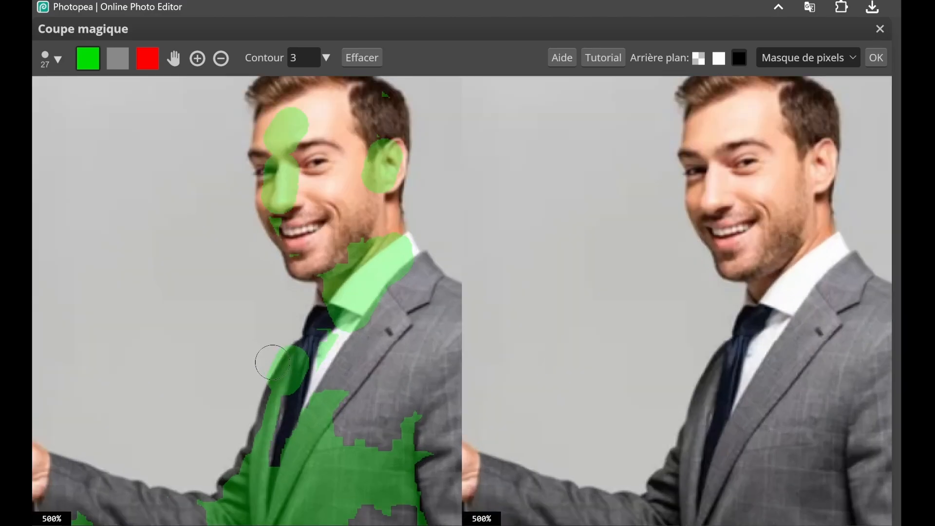
pyautogui.scroll(2, 273, 362)
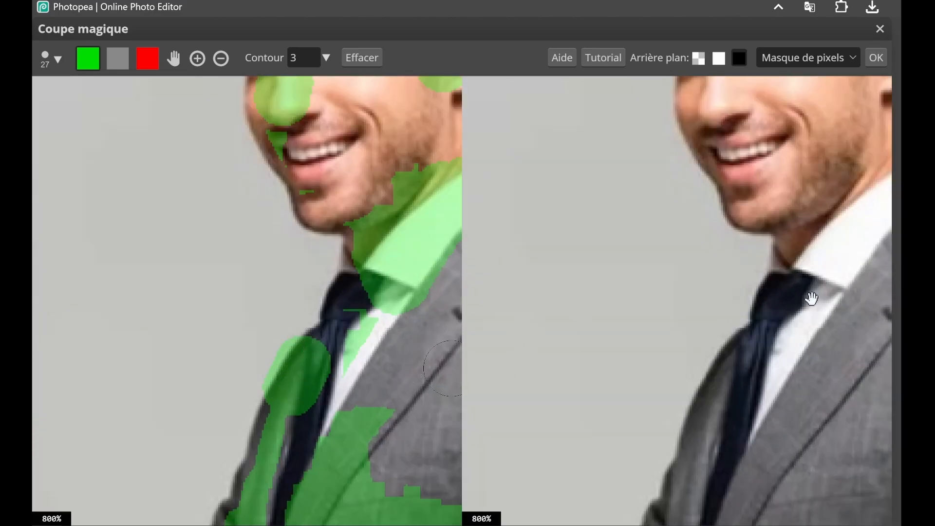
# Erase the foreground marking that spills past the jacket edge beside the tie onto the backdrop.
pyautogui.scroll(-4, 689, 297)
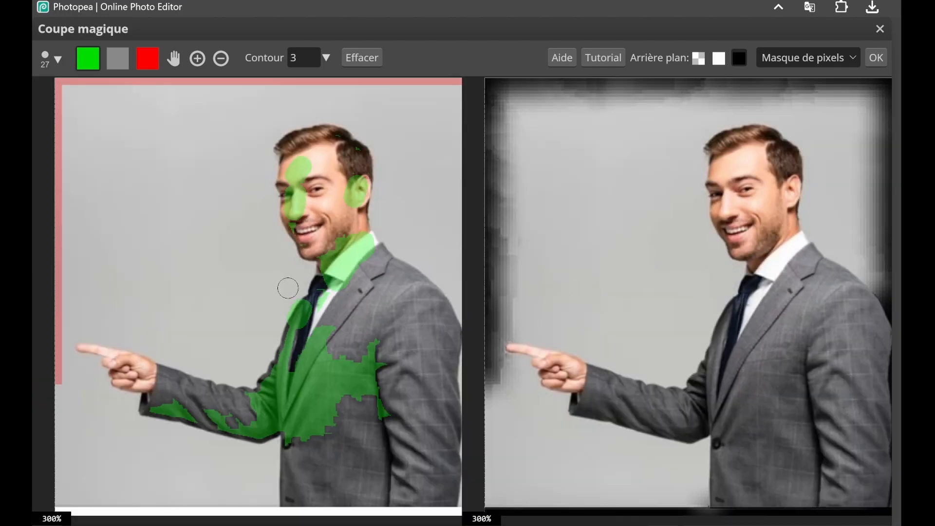
pyautogui.scroll(3, 312, 316)
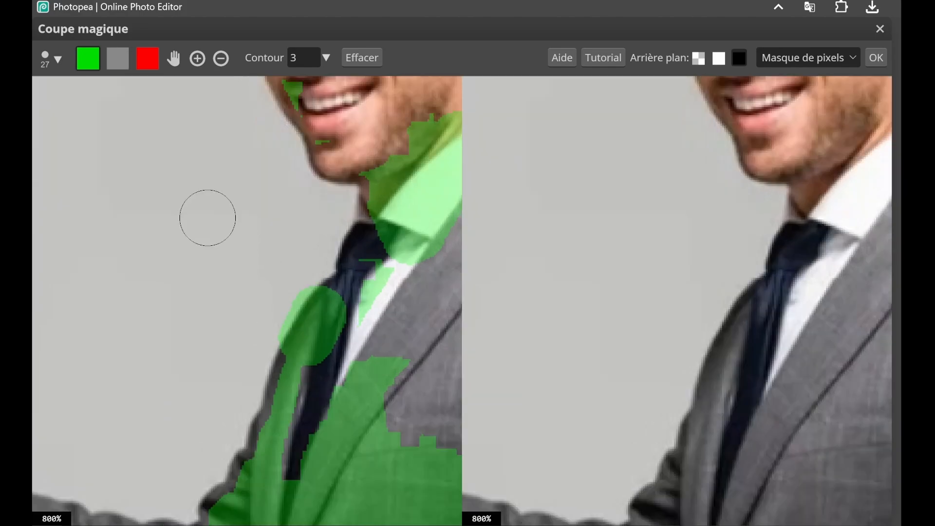
pyautogui.click(117, 59)
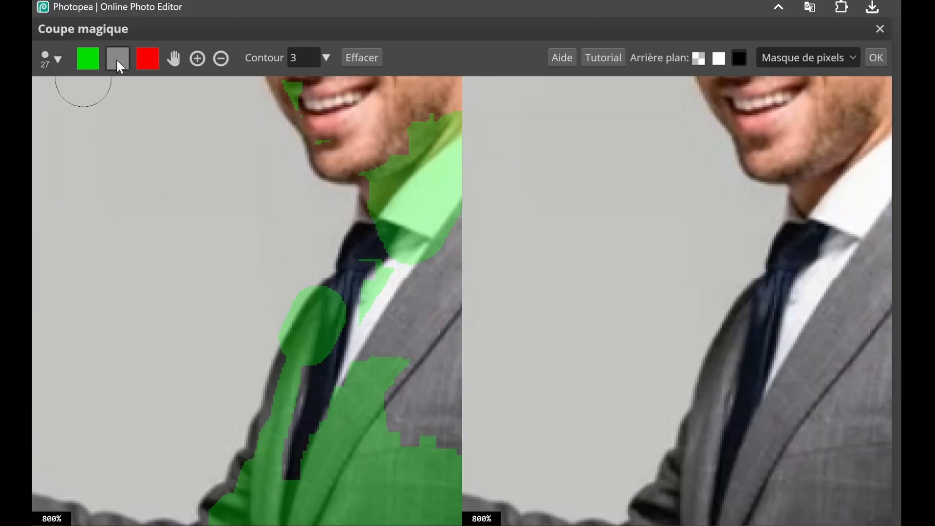
pyautogui.moveTo(308, 289)
pyautogui.mouseDown()
pyautogui.moveTo(289, 284)
pyautogui.moveTo(261, 328)
pyautogui.mouseUp()
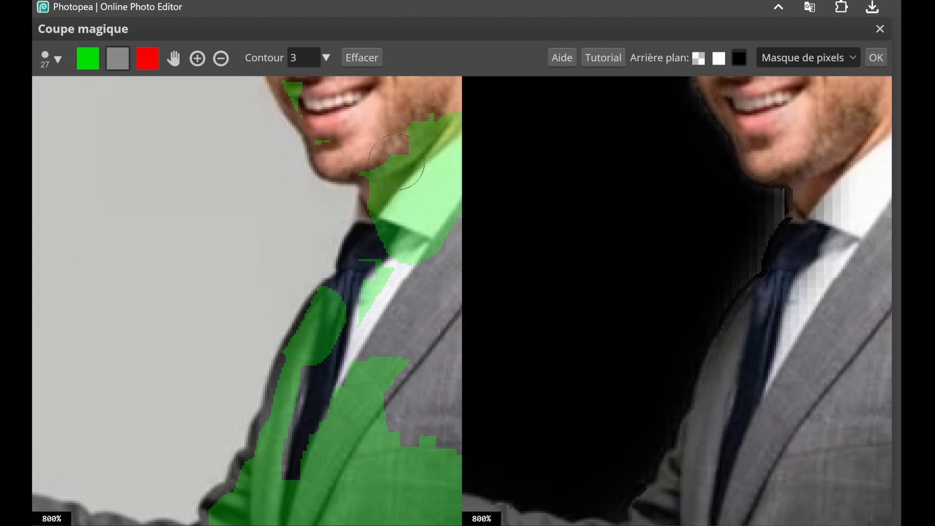
# Mark the backdrop as background with strokes in front of the face, below the outstretched arm and behind the head.
pyautogui.scroll(-5, 645, 230)
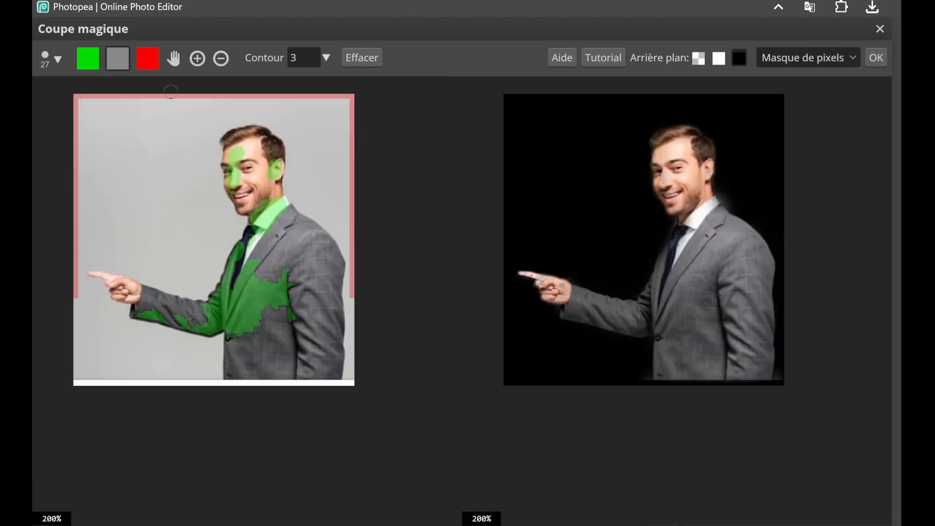
pyautogui.click(146, 57)
pyautogui.moveTo(160, 139); pyautogui.dragTo(158, 222)
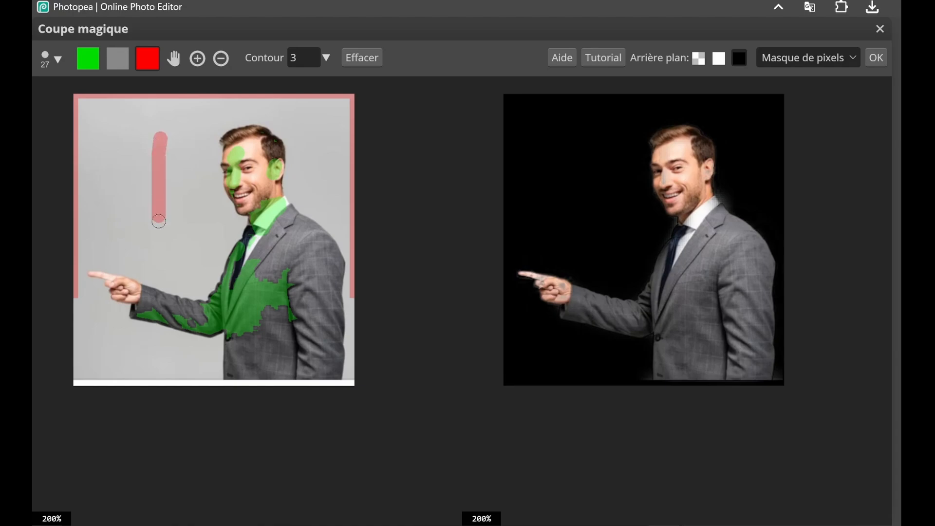
pyautogui.moveTo(115, 358); pyautogui.dragTo(169, 363)
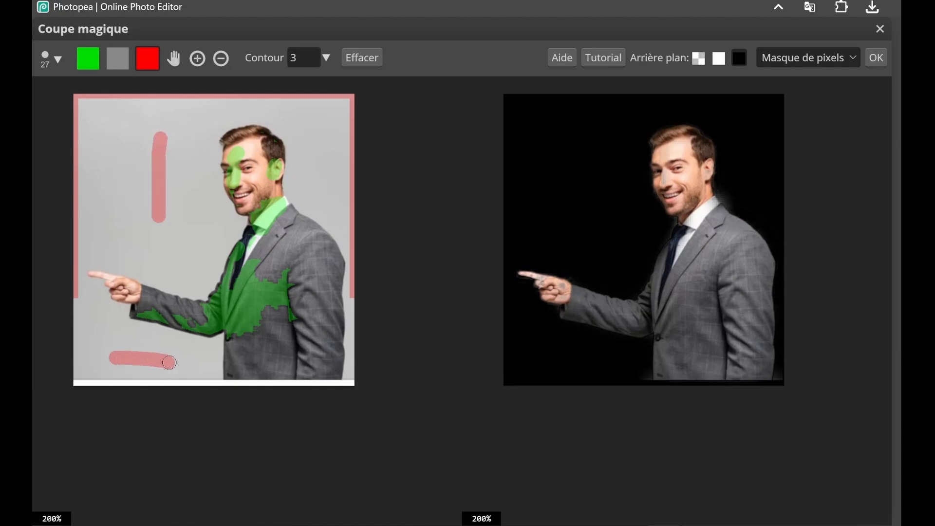
pyautogui.moveTo(330, 111); pyautogui.dragTo(318, 170)
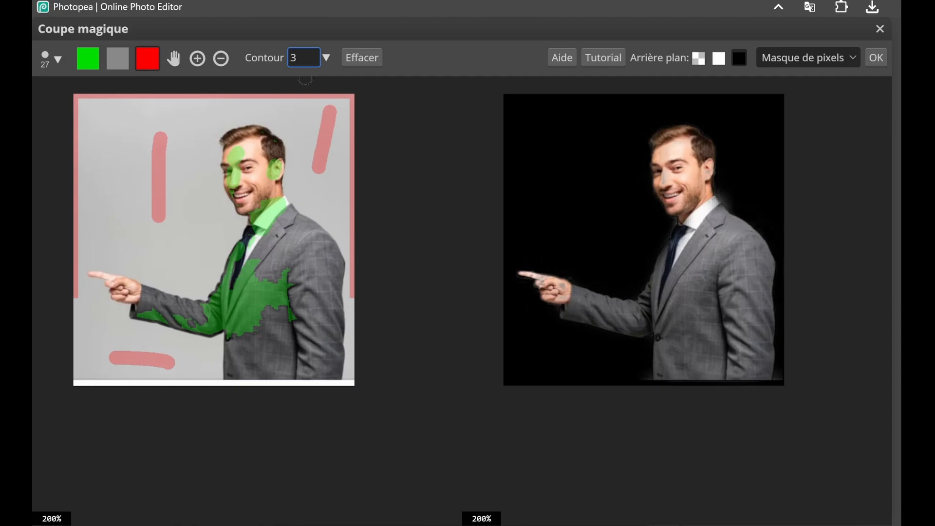
# Set the cutout's contour value to 10.
pyautogui.hotkey('ctrl', 'a')
pyautogui.write('1')
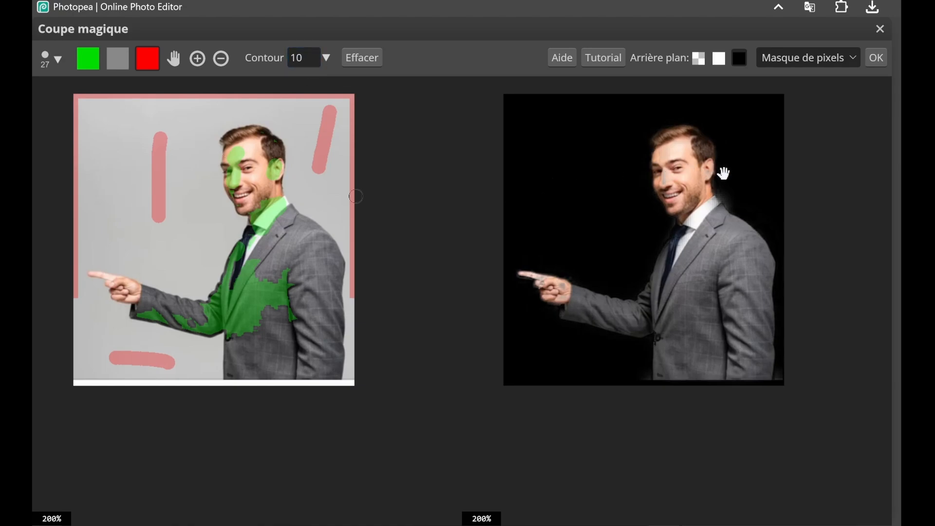
pyautogui.scroll(1, 716, 173)
pyautogui.scroll(-1, 676, 103)
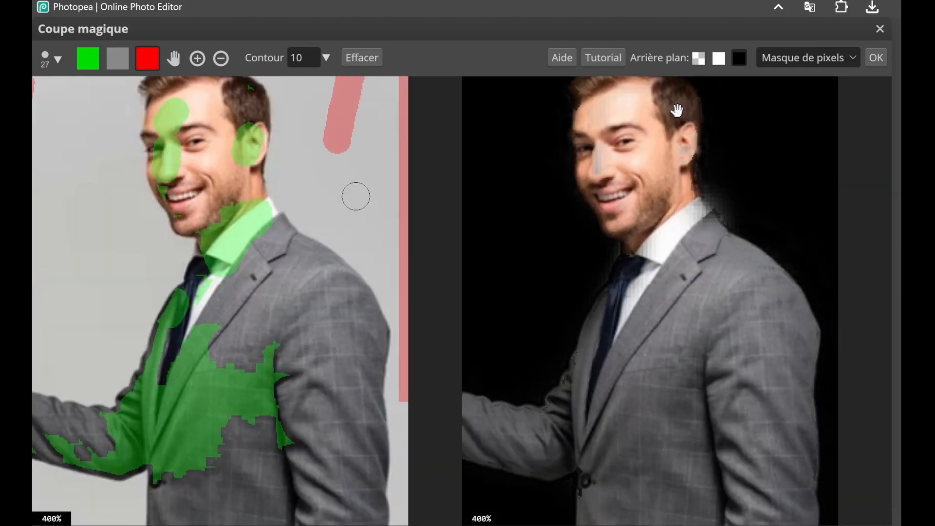
pyautogui.scroll(1, 677, 117)
# Compare the man's cutout against white and black backgrounds, checking the edges of the face, collar and jacket.
pyautogui.click(718, 58)
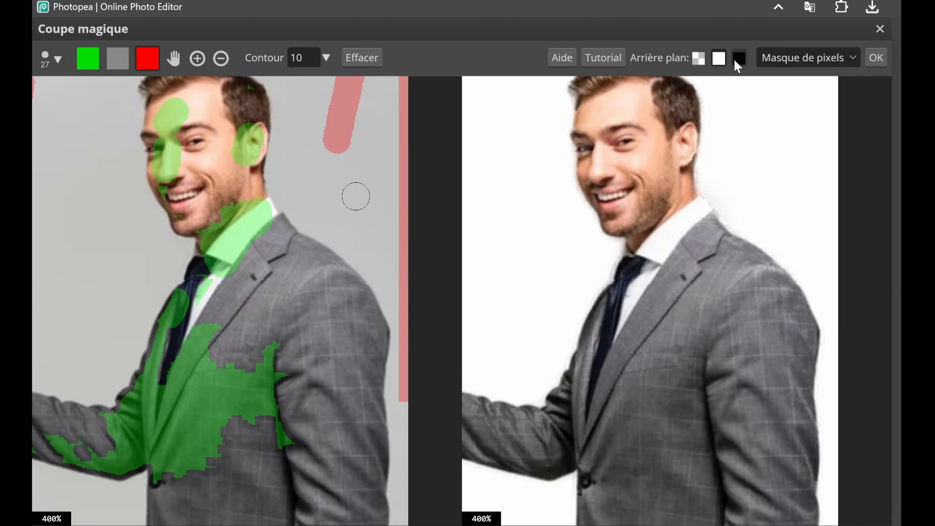
pyautogui.click(736, 60)
pyautogui.click(718, 58)
pyautogui.click(737, 58)
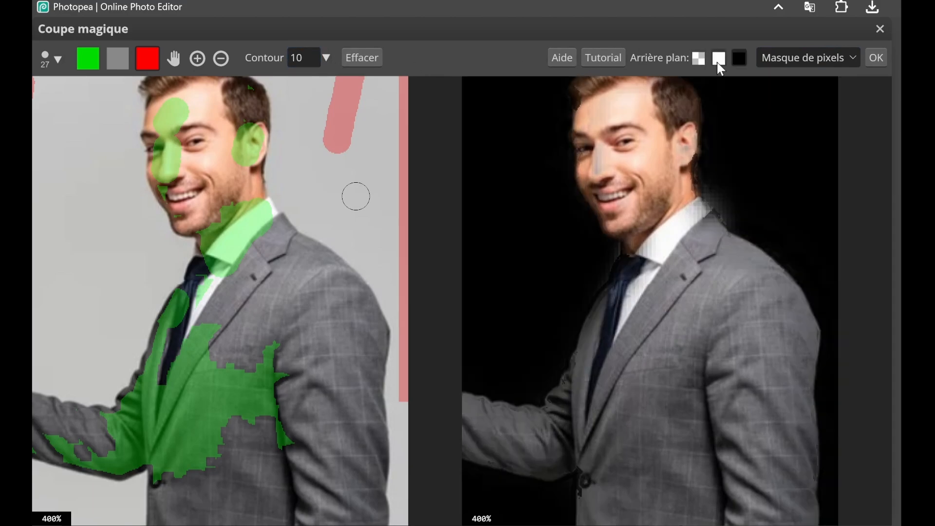
pyautogui.click(719, 59)
pyautogui.click(738, 57)
pyautogui.click(724, 57)
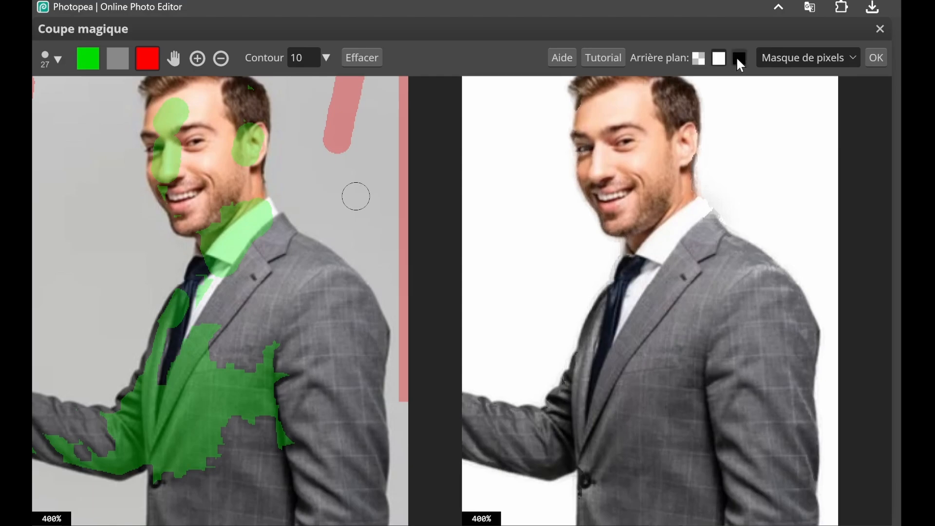
pyautogui.click(737, 57)
pyautogui.click(724, 57)
pyautogui.click(736, 55)
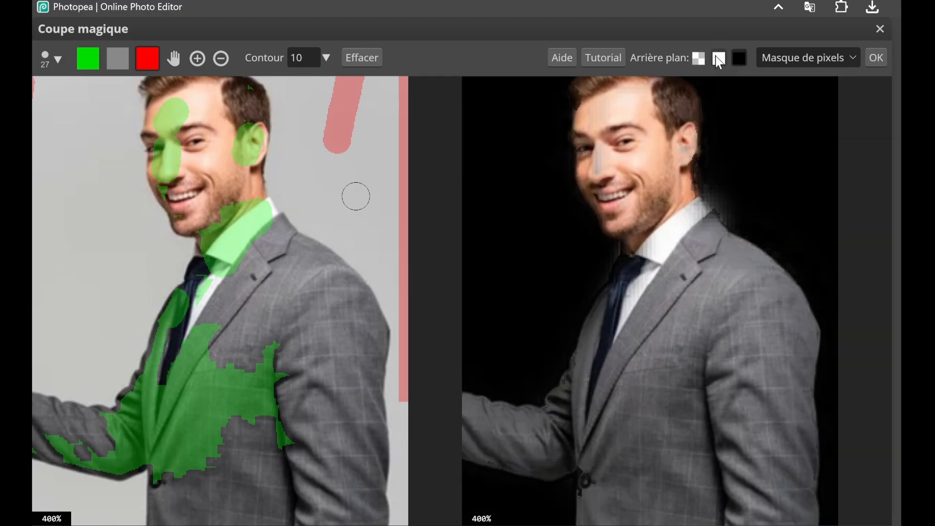
pyautogui.click(713, 56)
pyautogui.click(739, 59)
# Apply the cutout as a pixel mask and move the man to the lower-right corner of the road image.
pyautogui.click(876, 58)
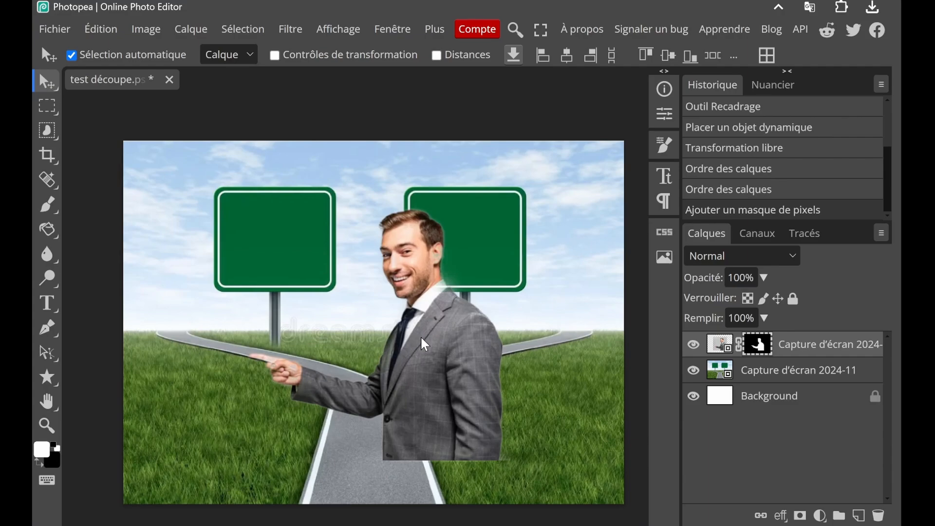
pyautogui.moveTo(425, 344); pyautogui.dragTo(559, 397)
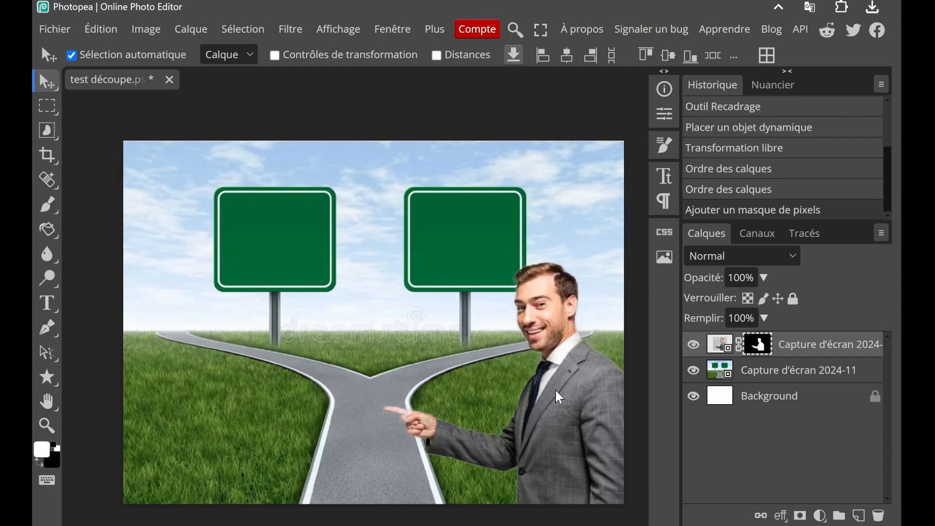
pyautogui.moveTo(559, 397); pyautogui.dragTo(560, 397)
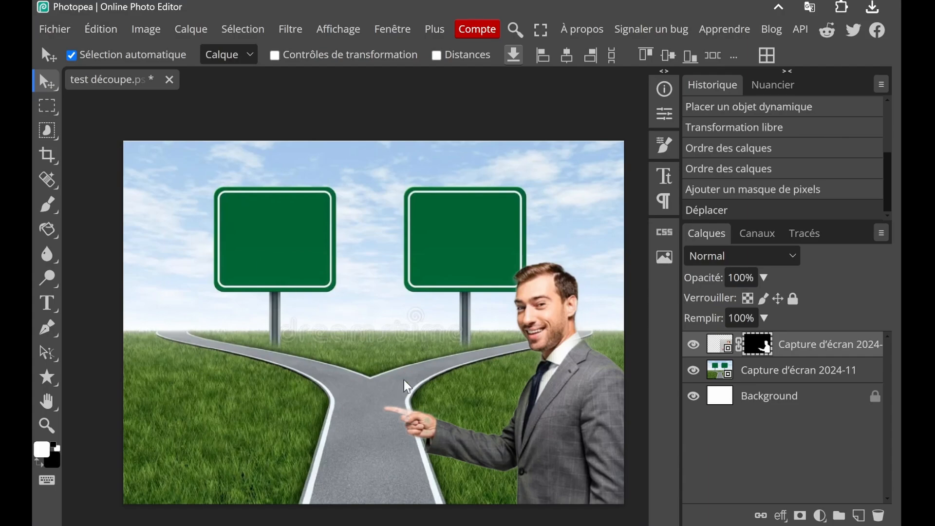
# Switch to the file explorer and place the photo of the shocked man in the pink polo shirt into the montage.
pyautogui.hotkey('alt', 'Tab')
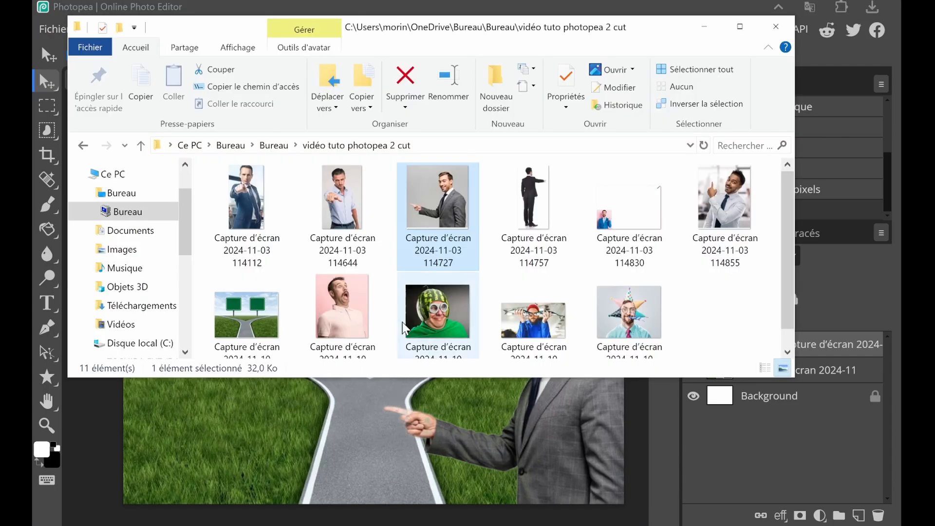
pyautogui.click(323, 358)
pyautogui.moveTo(323, 358); pyautogui.dragTo(282, 417)
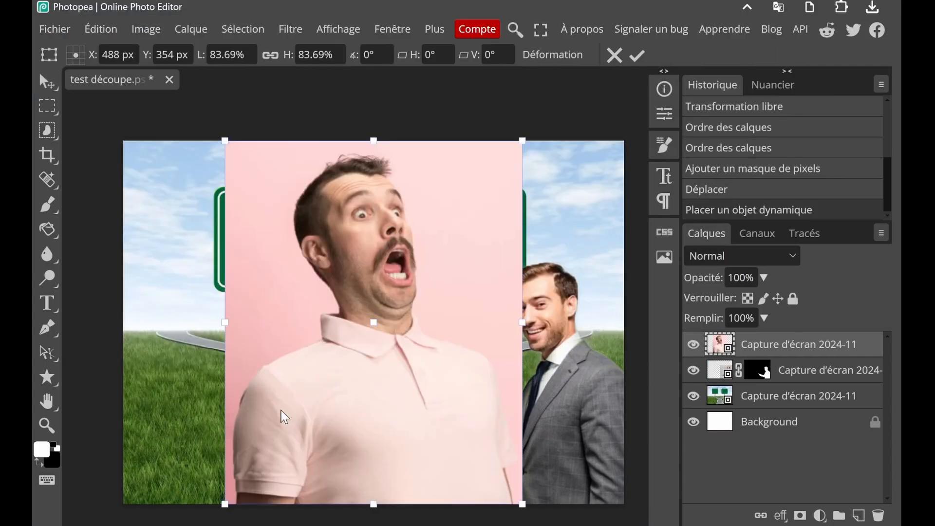
# Confirm the placement of the shocked man's photo and frame the whole photo with the Object Selection tool.
pyautogui.rightClick(47, 131)
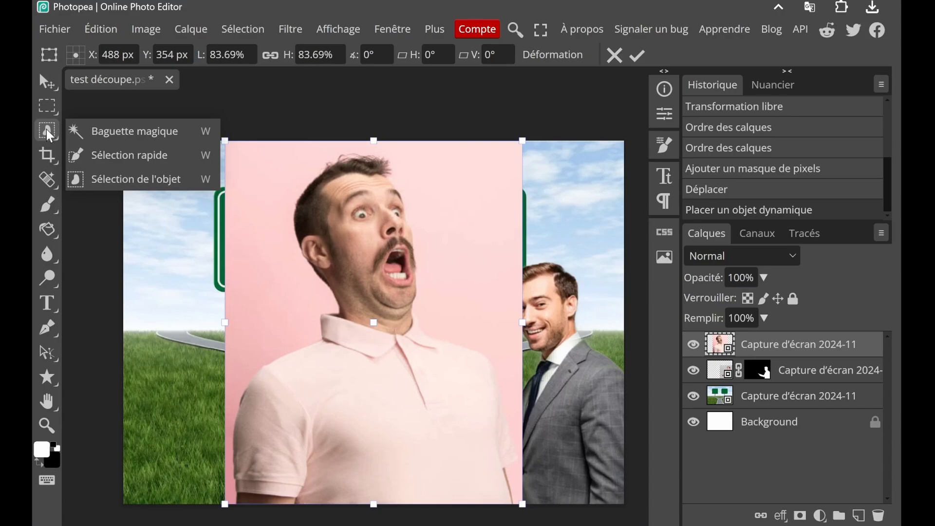
pyautogui.click(74, 131)
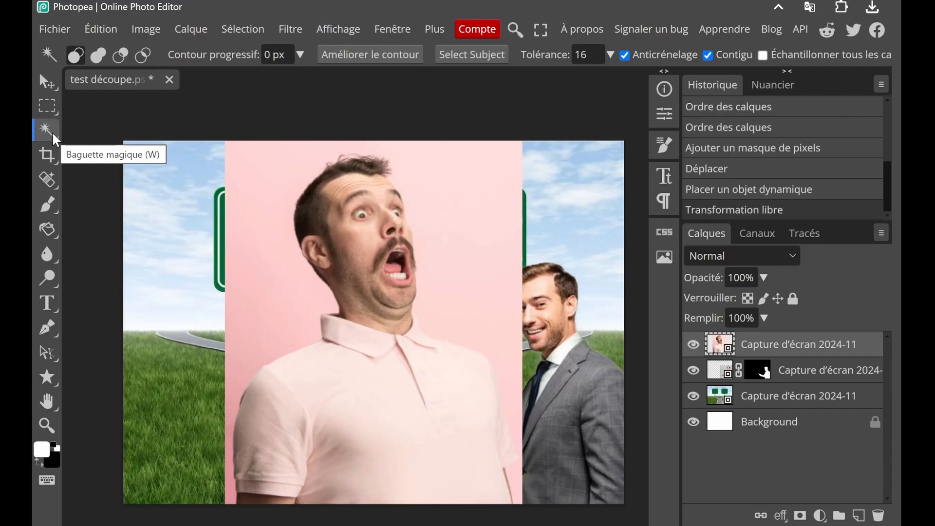
pyautogui.rightClick(54, 138)
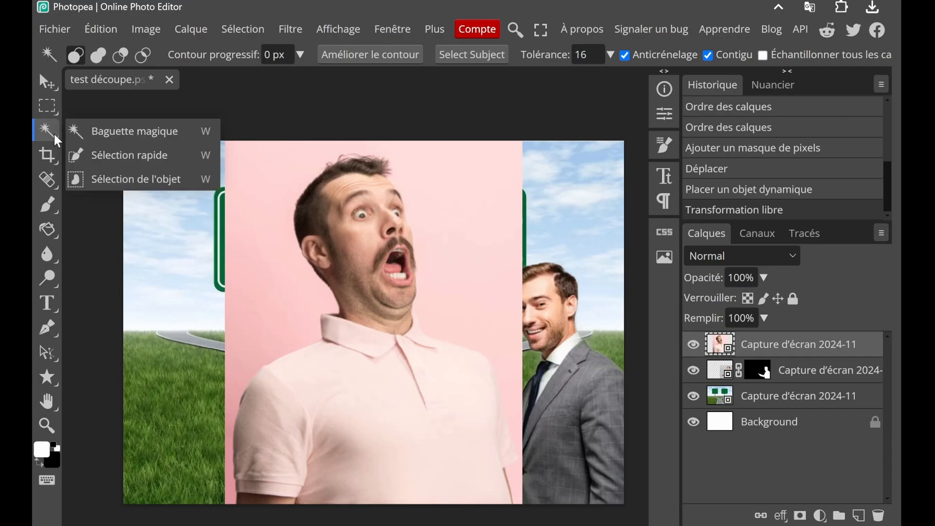
pyautogui.click(86, 181)
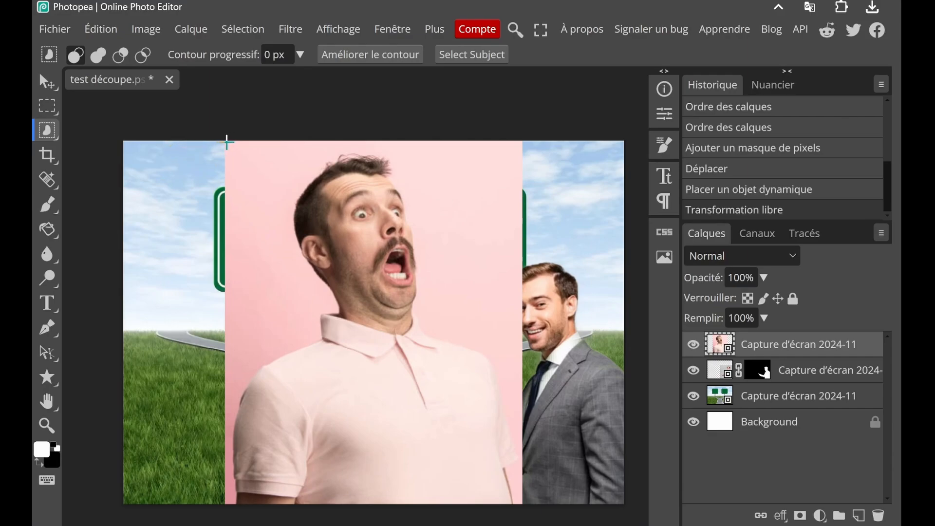
pyautogui.moveTo(225, 142); pyautogui.dragTo(521, 505)
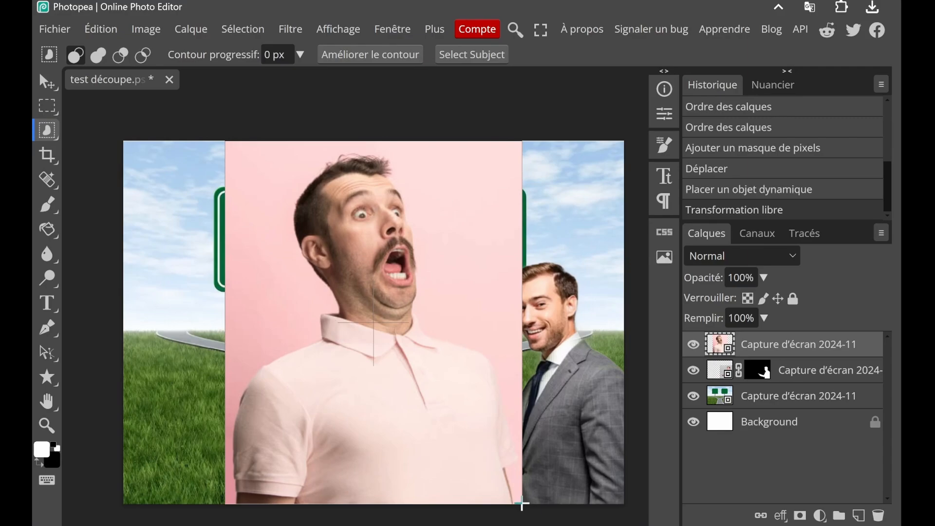
pyautogui.moveTo(522, 505); pyautogui.dragTo(521, 504)
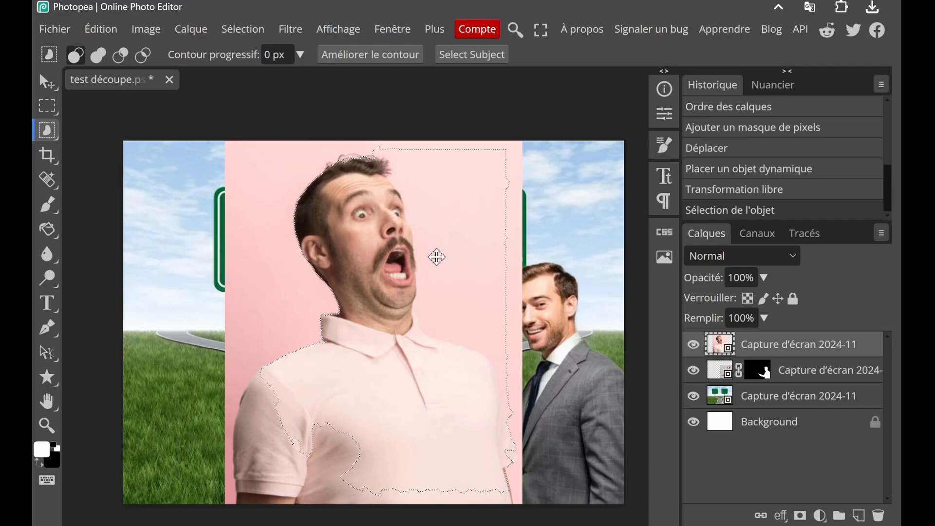
# Replace the selection using Select Subject on the shocked man and check its outline around the hair, face, collar and shoulders.
pyautogui.click(468, 60)
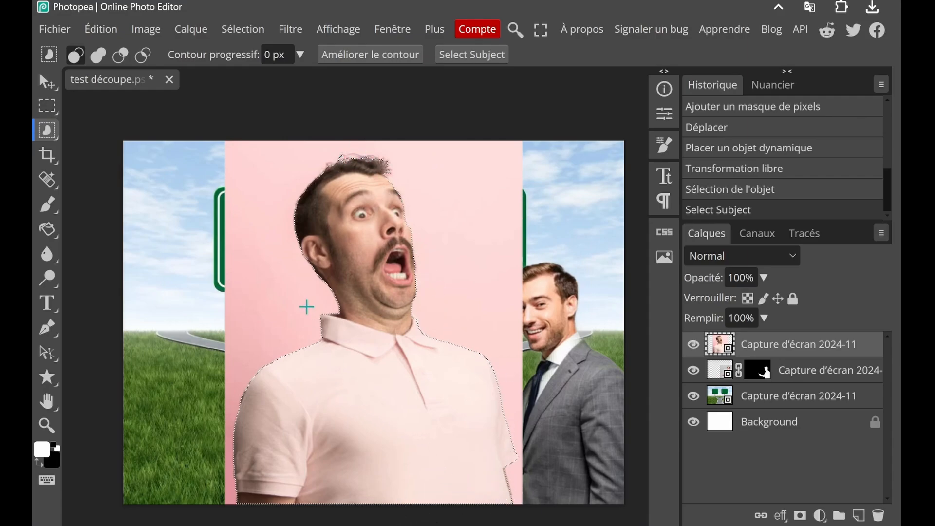
pyautogui.scroll(1, 329, 280)
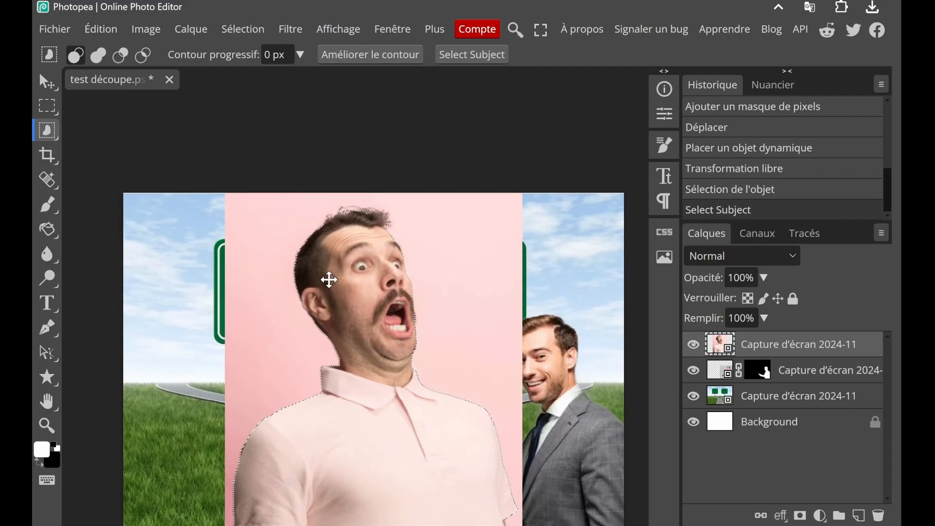
pyautogui.scroll(1, 327, 283)
pyautogui.scroll(-3, 338, 293)
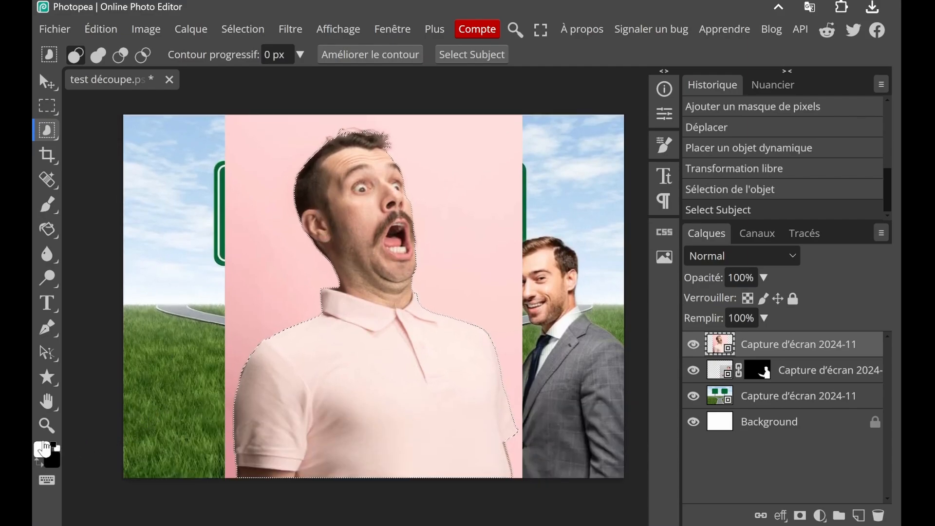
pyautogui.click(47, 426)
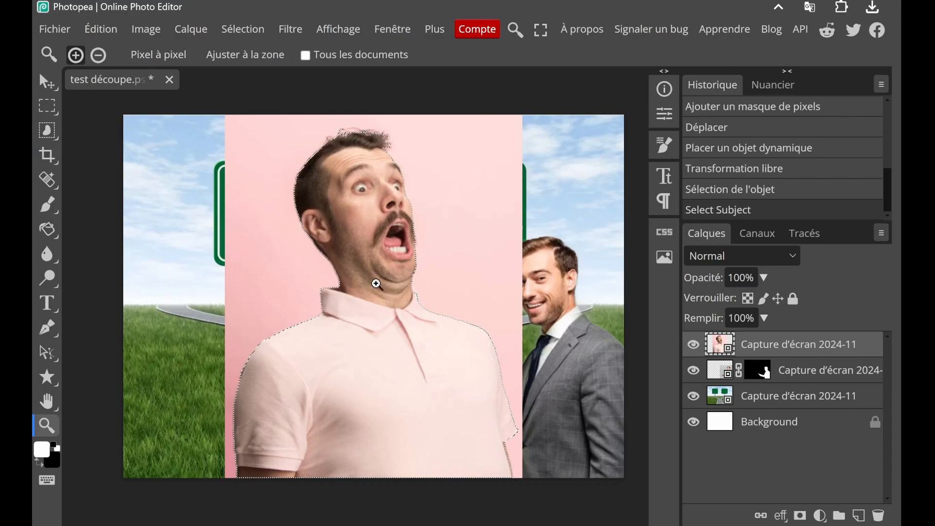
pyautogui.scroll(5, 376, 283)
pyautogui.scroll(-5, 395, 291)
pyautogui.scroll(2, 384, 291)
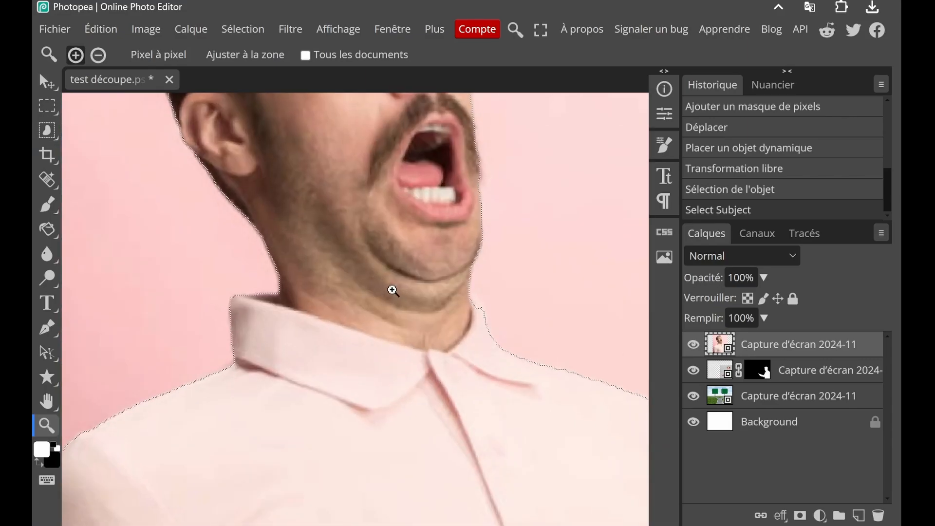
pyautogui.scroll(-3, 390, 288)
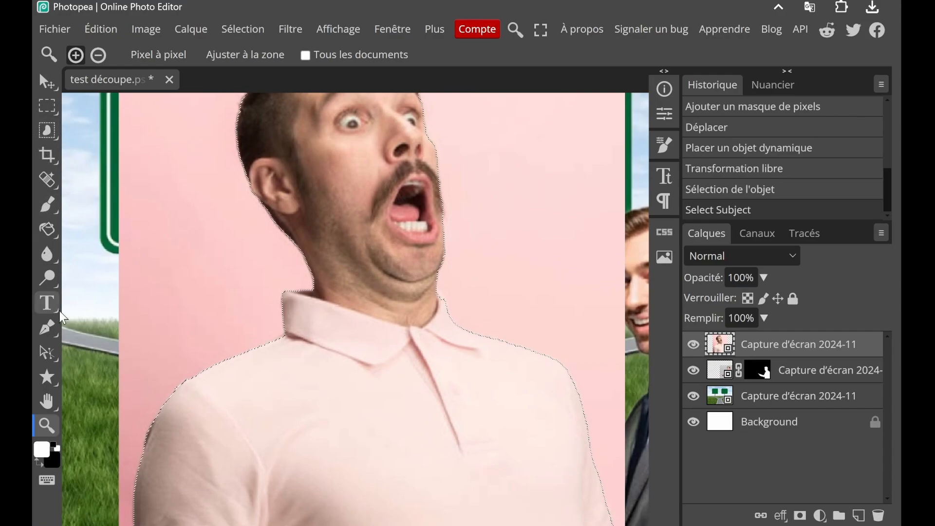
pyautogui.scroll(4, 302, 167)
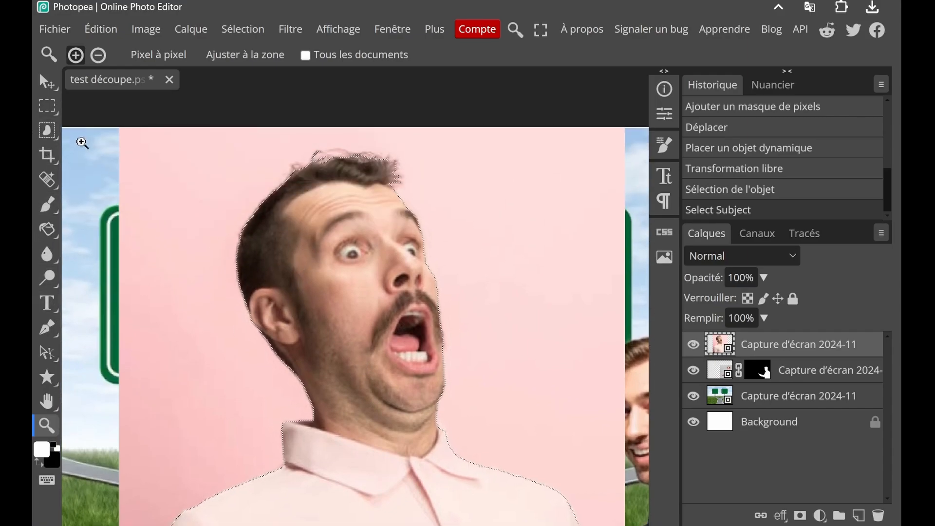
# Open the selection in edge refinement and set the contour to 20.
pyautogui.click(49, 132)
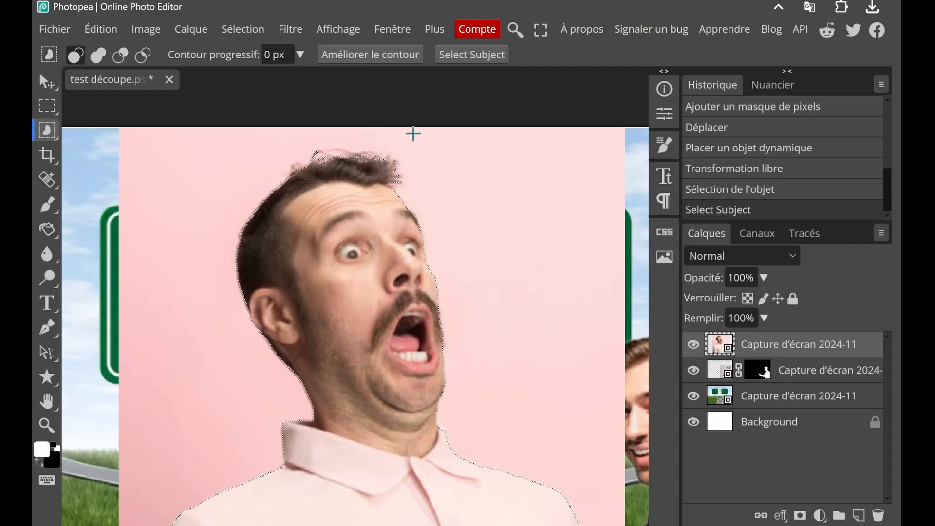
pyautogui.click(374, 57)
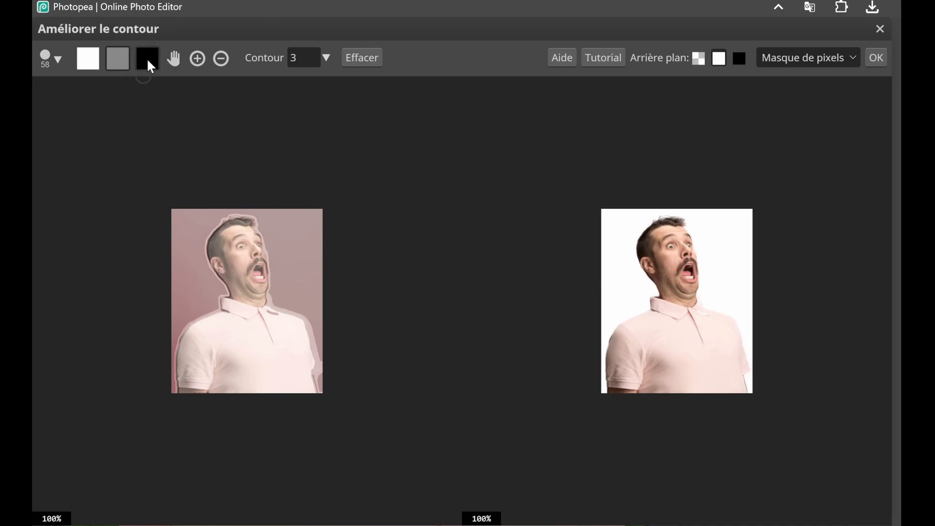
pyautogui.scroll(3, 234, 253)
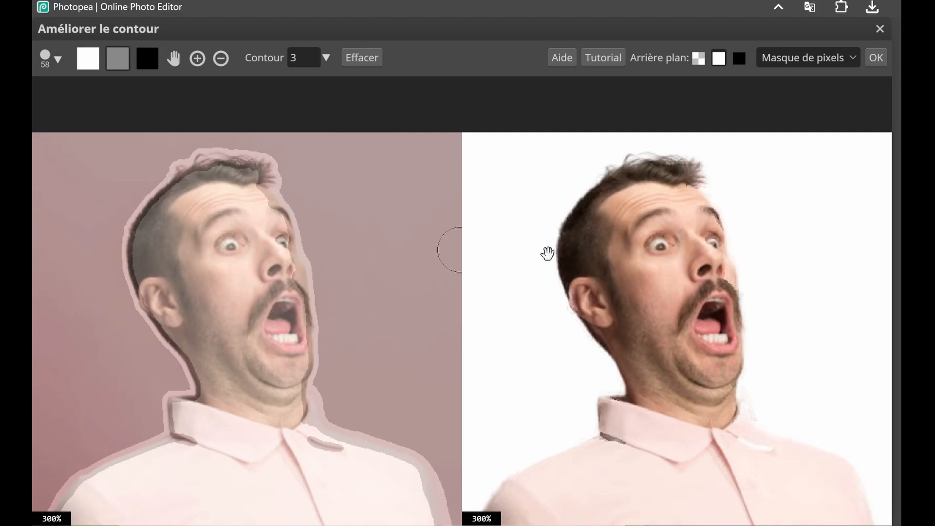
pyautogui.scroll(4, 719, 240)
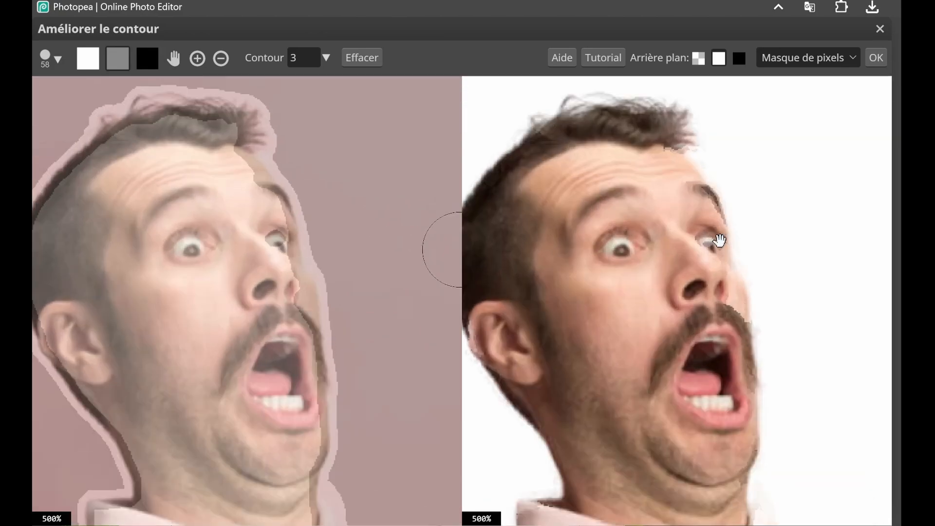
pyautogui.scroll(-3, 711, 242)
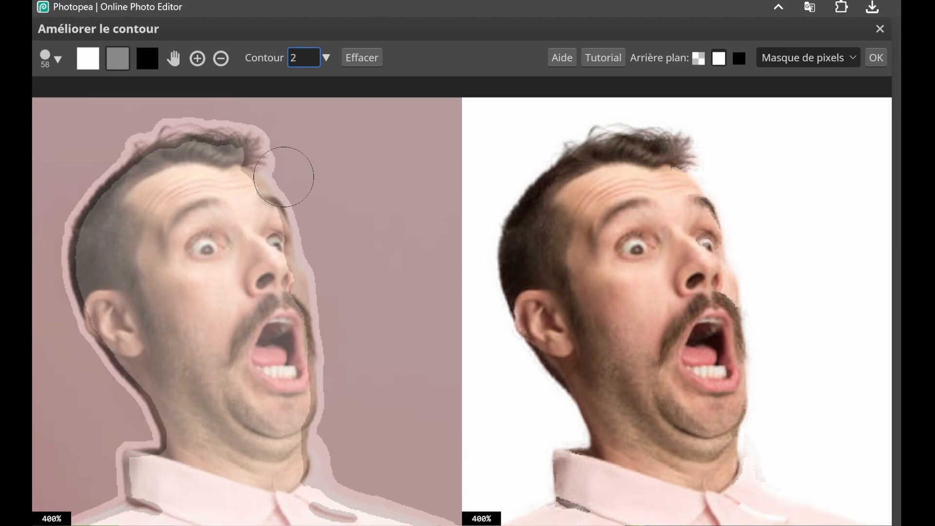
pyautogui.press('Return')
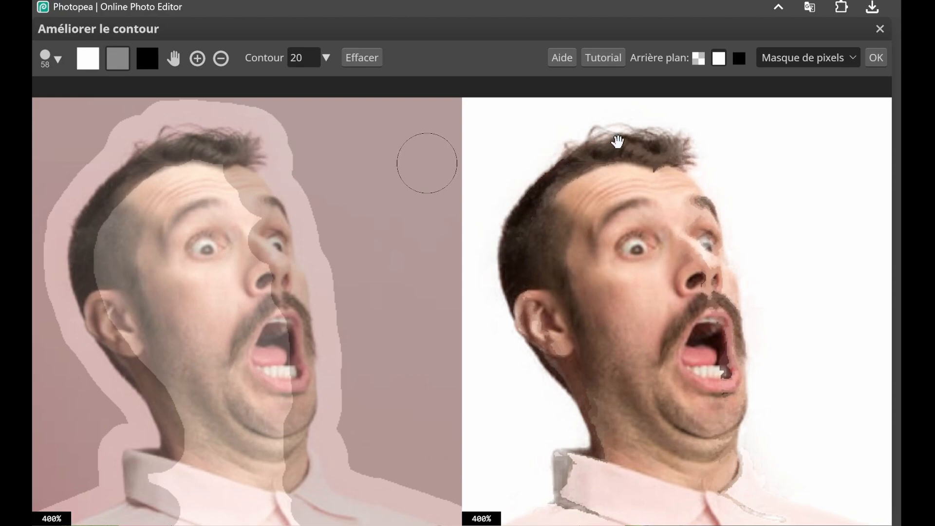
# Compare the shocked man's cutout against black and white backgrounds, checking the face, hair and collar.
pyautogui.click(740, 58)
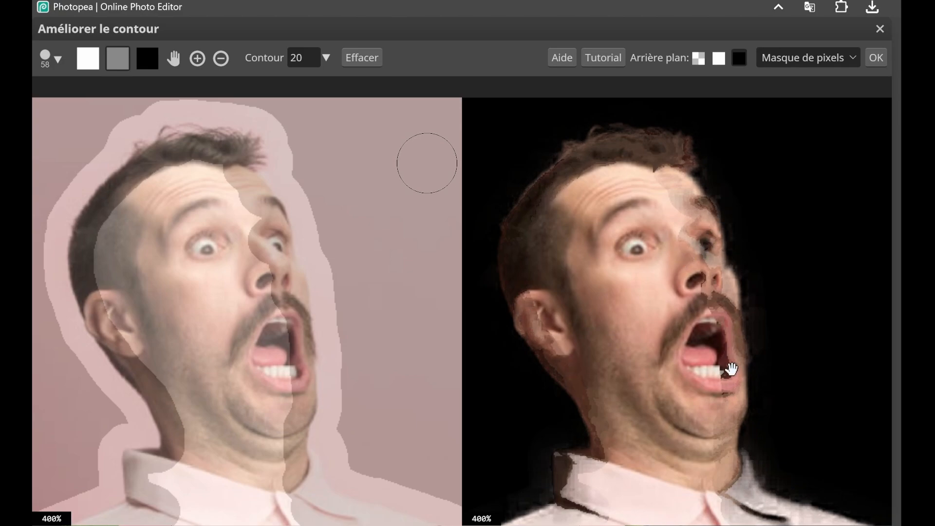
pyautogui.scroll(-2, 735, 449)
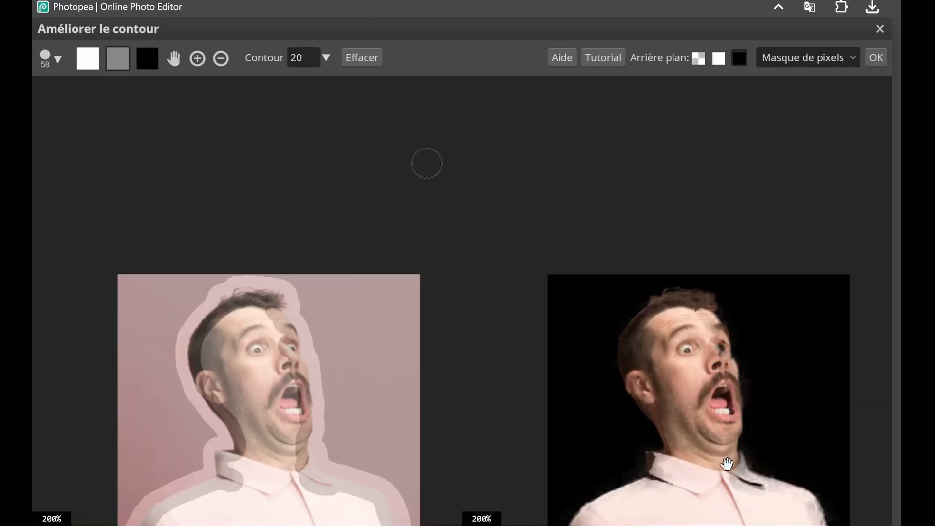
pyautogui.scroll(-2, 727, 464)
pyautogui.scroll(4, 708, 445)
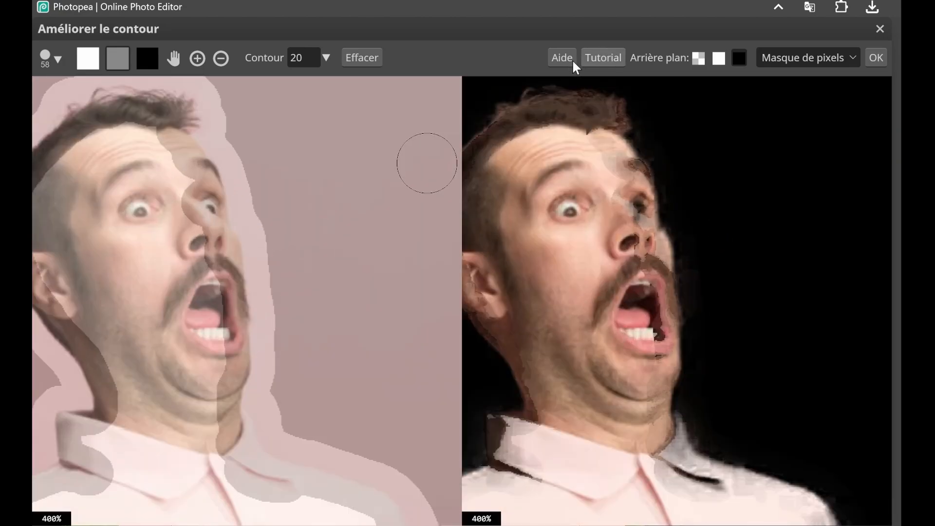
pyautogui.click(719, 59)
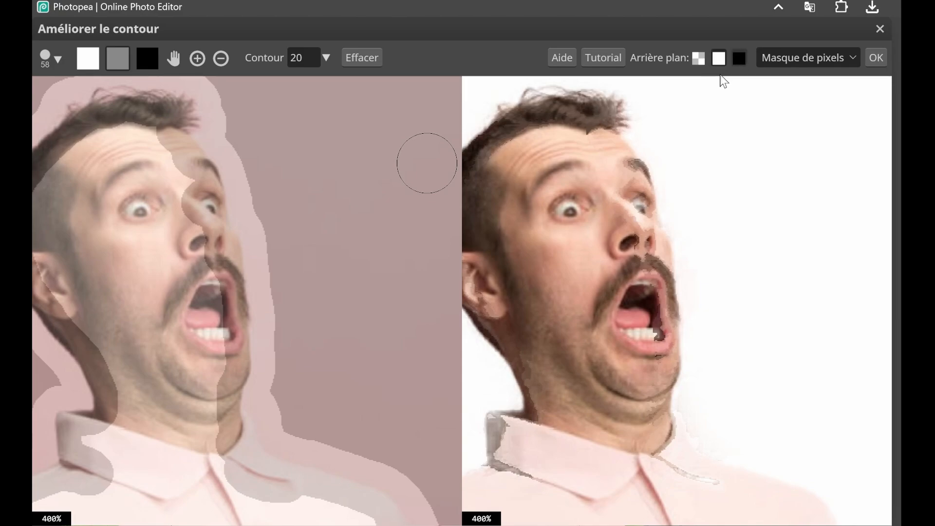
# Paint the right side of the face, the neck and the right shoulder edge as foreground with a 13 px white brush.
pyautogui.click(83, 62)
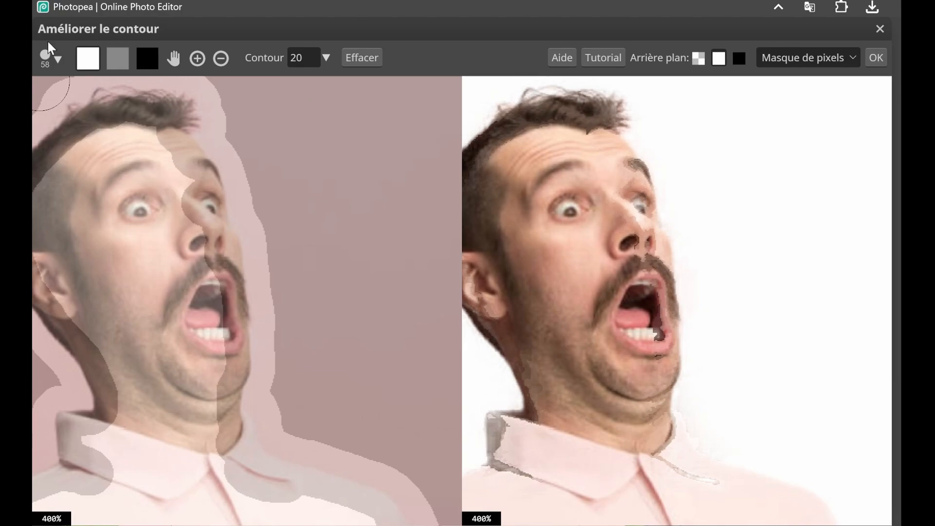
pyautogui.click(52, 55)
pyautogui.moveTo(147, 102); pyautogui.dragTo(148, 103)
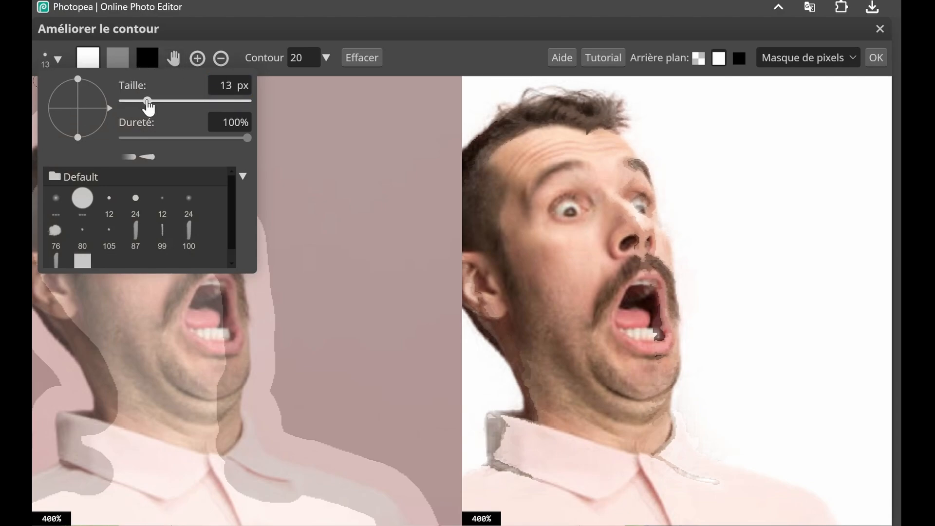
pyautogui.click(57, 58)
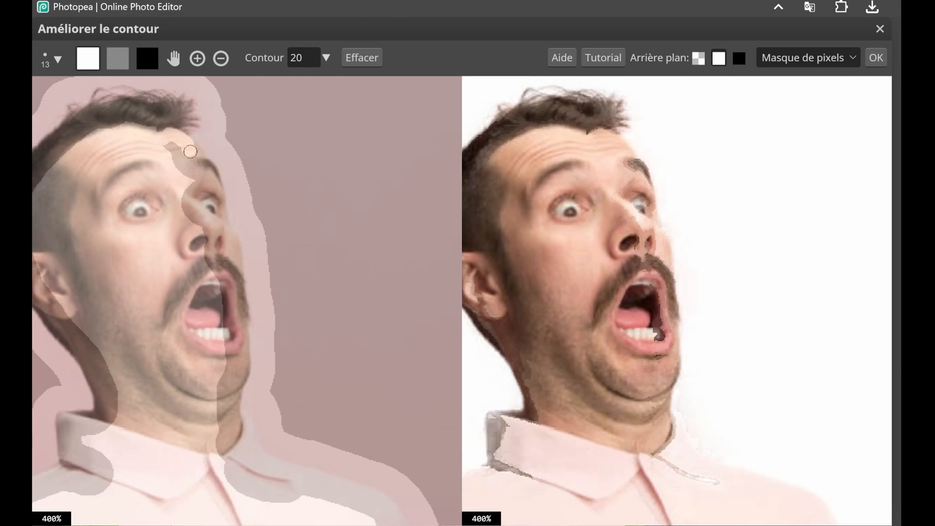
pyautogui.moveTo(199, 161)
pyautogui.mouseDown()
pyautogui.moveTo(233, 251)
pyautogui.moveTo(241, 334)
pyautogui.moveTo(241, 311)
pyautogui.mouseUp()
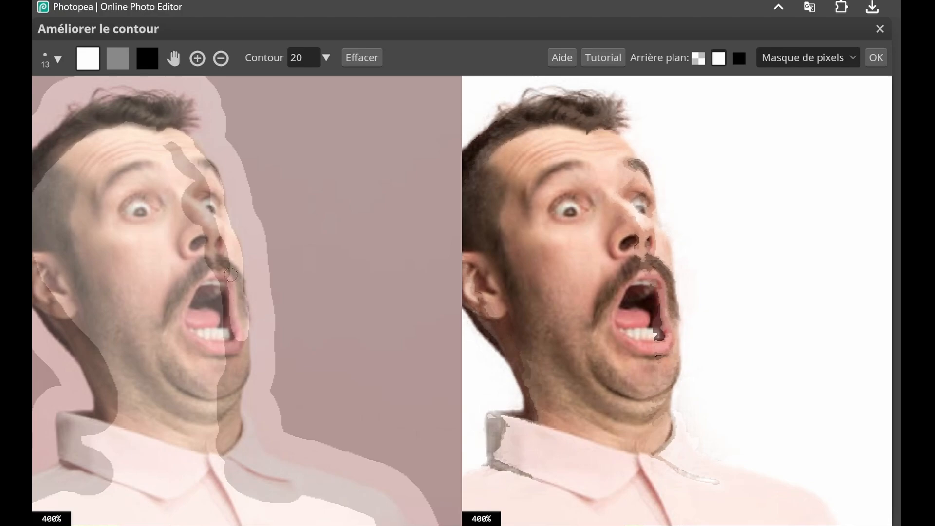
pyautogui.moveTo(231, 274); pyautogui.dragTo(209, 228)
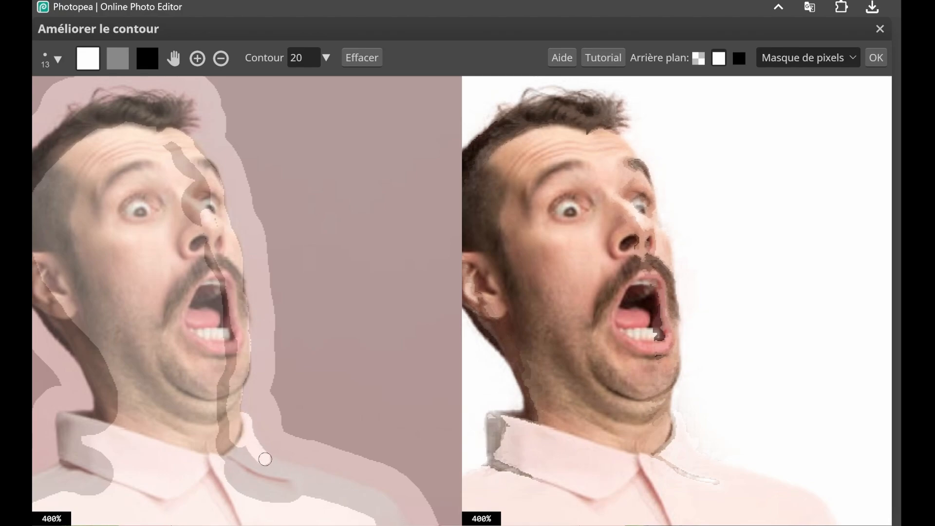
pyautogui.moveTo(265, 458); pyautogui.dragTo(391, 504)
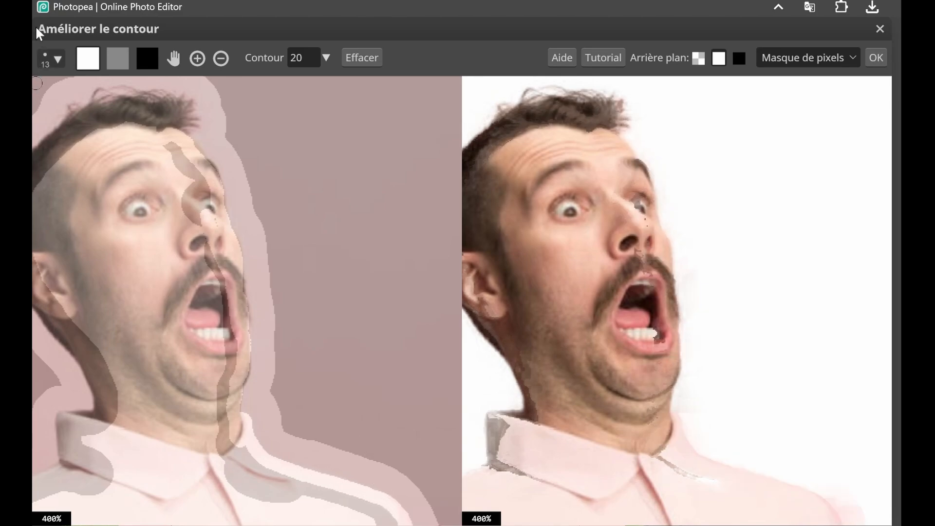
# Enlarge the white brush to 26 px and restore the remaining gaps in the face, neck, right collar, shoulder and sleeve.
pyautogui.click(57, 59)
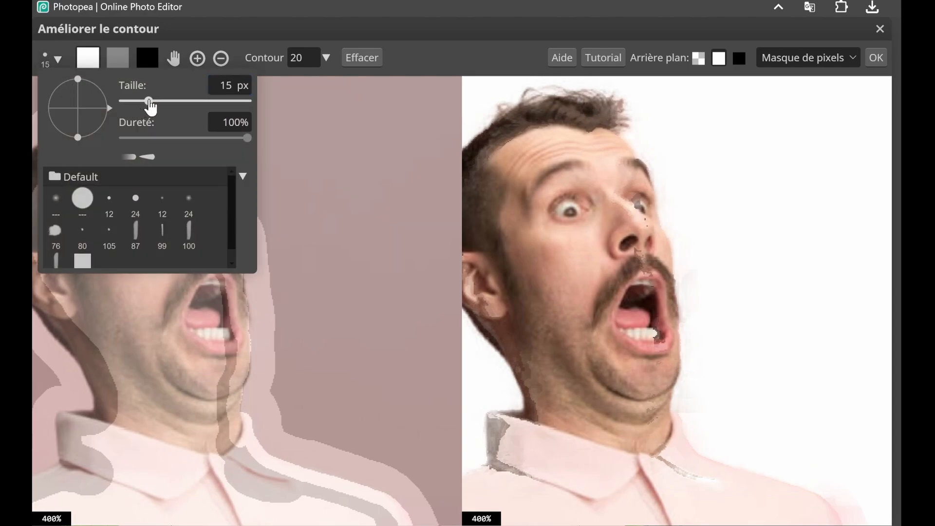
pyautogui.moveTo(149, 101); pyautogui.dragTo(152, 100)
pyautogui.moveTo(155, 102); pyautogui.dragTo(156, 101)
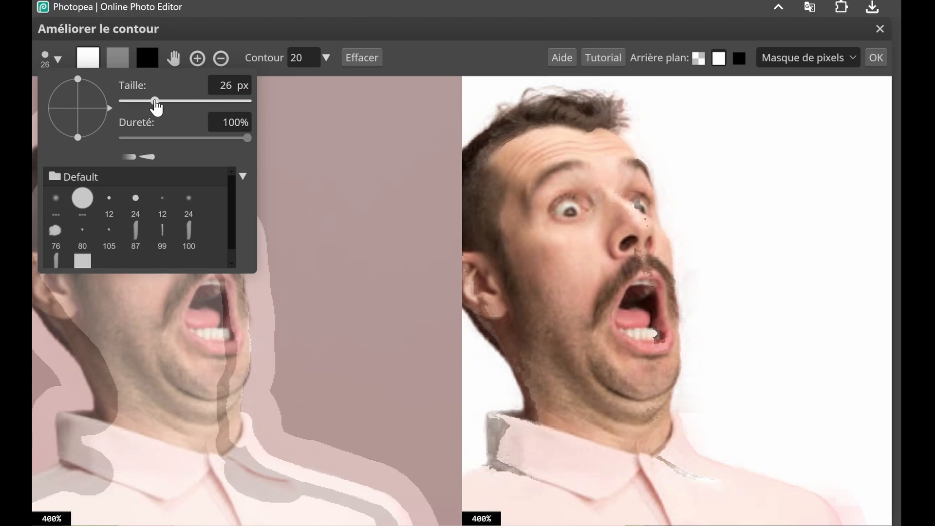
pyautogui.click(56, 58)
pyautogui.moveTo(166, 142)
pyautogui.mouseDown()
pyautogui.moveTo(209, 205)
pyautogui.moveTo(185, 220)
pyautogui.moveTo(160, 204)
pyautogui.moveTo(184, 204)
pyautogui.moveTo(198, 277)
pyautogui.moveTo(201, 244)
pyautogui.moveTo(224, 384)
pyautogui.moveTo(230, 329)
pyautogui.moveTo(222, 450)
pyautogui.moveTo(230, 465)
pyautogui.moveTo(247, 467)
pyautogui.moveTo(247, 446)
pyautogui.moveTo(245, 474)
pyautogui.moveTo(258, 492)
pyautogui.moveTo(260, 473)
pyautogui.moveTo(306, 498)
pyautogui.moveTo(274, 480)
pyautogui.moveTo(282, 504)
pyautogui.moveTo(324, 498)
pyautogui.moveTo(382, 515)
pyautogui.mouseUp()
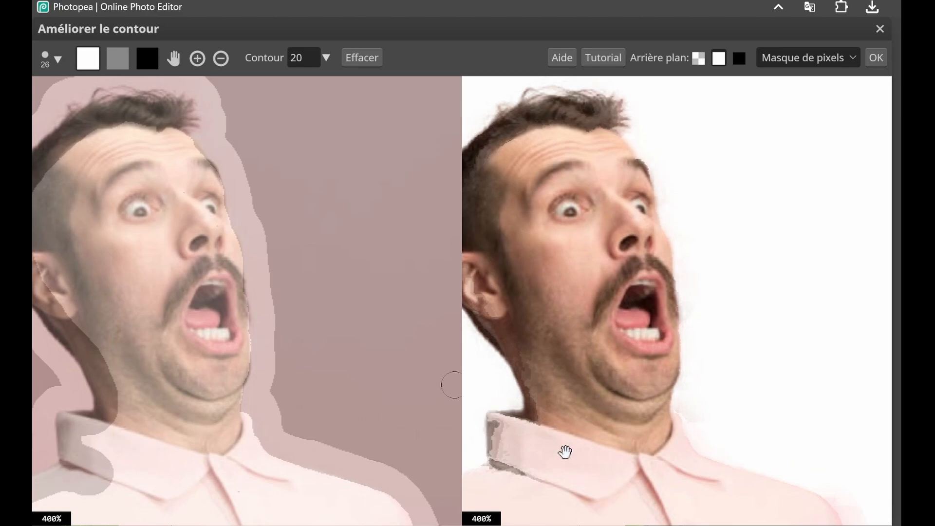
pyautogui.moveTo(563, 448); pyautogui.dragTo(430, 125)
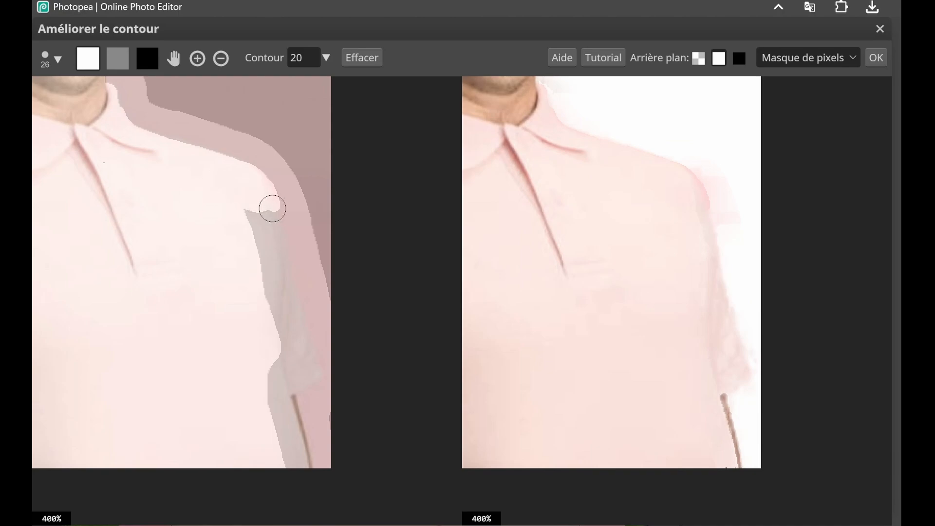
pyautogui.moveTo(269, 209)
pyautogui.mouseDown()
pyautogui.moveTo(283, 318)
pyautogui.moveTo(308, 373)
pyautogui.moveTo(259, 389)
pyautogui.moveTo(293, 379)
pyautogui.moveTo(264, 390)
pyautogui.moveTo(281, 401)
pyautogui.moveTo(301, 473)
pyautogui.moveTo(233, 429)
pyautogui.moveTo(231, 404)
pyautogui.moveTo(287, 457)
pyautogui.moveTo(270, 349)
pyautogui.moveTo(285, 362)
pyautogui.moveTo(257, 288)
pyautogui.moveTo(244, 211)
pyautogui.mouseUp()
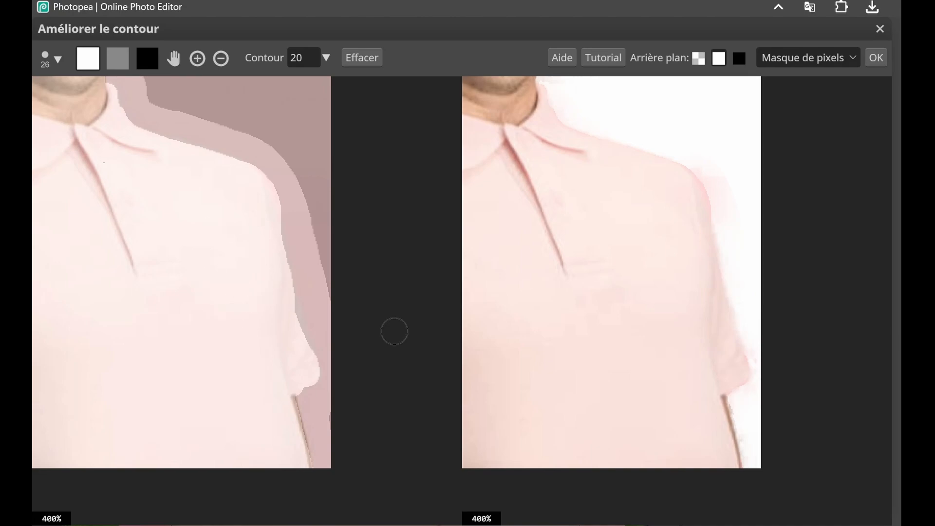
# Paint the left collar, shoulder and sleeve as foreground in white, and return the sleeve's outer edge to the grey transition zone.
pyautogui.moveTo(544, 278); pyautogui.dragTo(871, 221)
pyautogui.moveTo(743, 261); pyautogui.dragTo(850, 298)
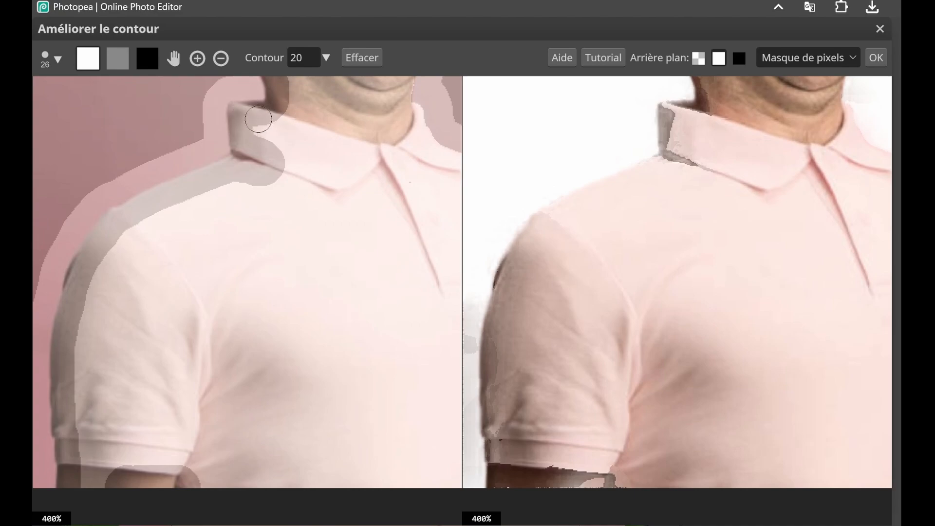
pyautogui.moveTo(259, 117)
pyautogui.mouseDown()
pyautogui.moveTo(240, 119)
pyautogui.moveTo(250, 155)
pyautogui.moveTo(185, 196)
pyautogui.moveTo(131, 213)
pyautogui.moveTo(89, 268)
pyautogui.moveTo(56, 402)
pyautogui.moveTo(80, 458)
pyautogui.moveTo(76, 495)
pyautogui.moveTo(62, 441)
pyautogui.moveTo(84, 338)
pyautogui.moveTo(94, 328)
pyautogui.mouseUp()
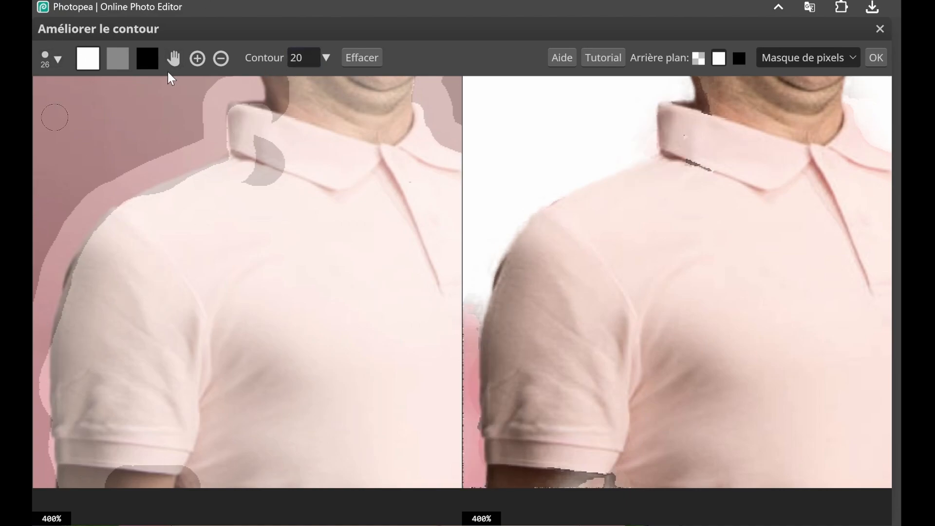
pyautogui.click(118, 58)
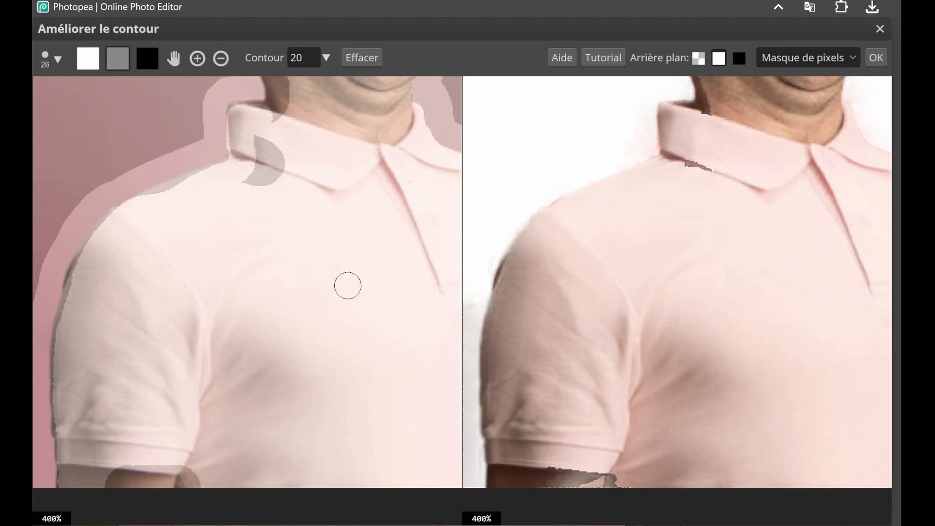
pyautogui.moveTo(206, 468); pyautogui.dragTo(122, 513)
# Restore the arm just below the left sleeve and the leftover patch beneath the left collar with the white brush.
pyautogui.click(87, 56)
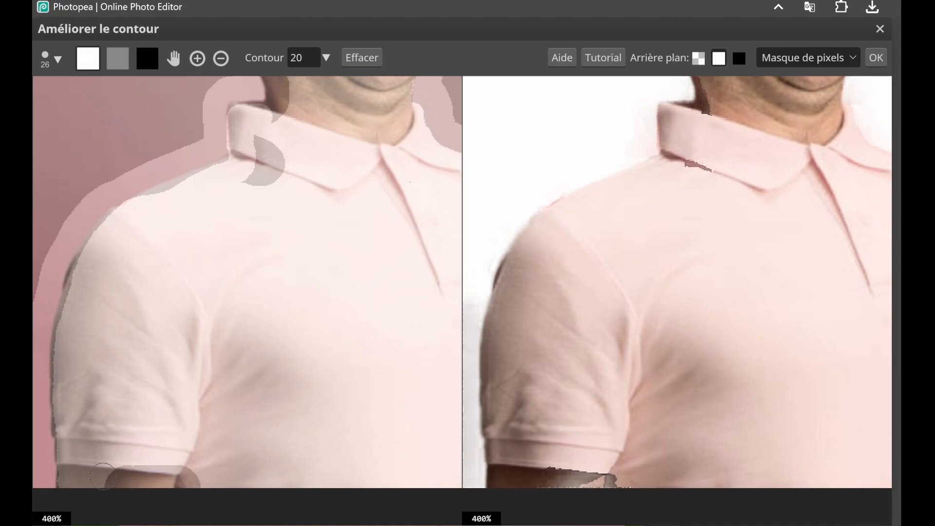
pyautogui.moveTo(103, 476)
pyautogui.mouseDown()
pyautogui.moveTo(224, 474)
pyautogui.moveTo(179, 483)
pyautogui.mouseUp()
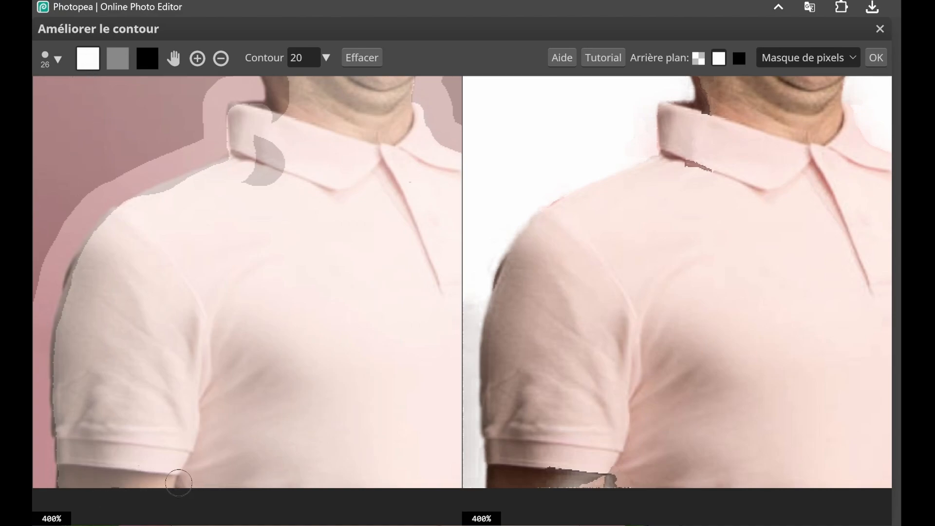
pyautogui.moveTo(253, 188)
pyautogui.mouseDown()
pyautogui.moveTo(280, 174)
pyautogui.moveTo(253, 188)
pyautogui.moveTo(256, 136)
pyautogui.moveTo(282, 163)
pyautogui.moveTo(286, 138)
pyautogui.mouseUp()
# Paint the missing left side of the neck, the jaw and the ear as foreground in white.
pyautogui.moveTo(745, 94); pyautogui.dragTo(791, 387)
pyautogui.scroll(1, 792, 387)
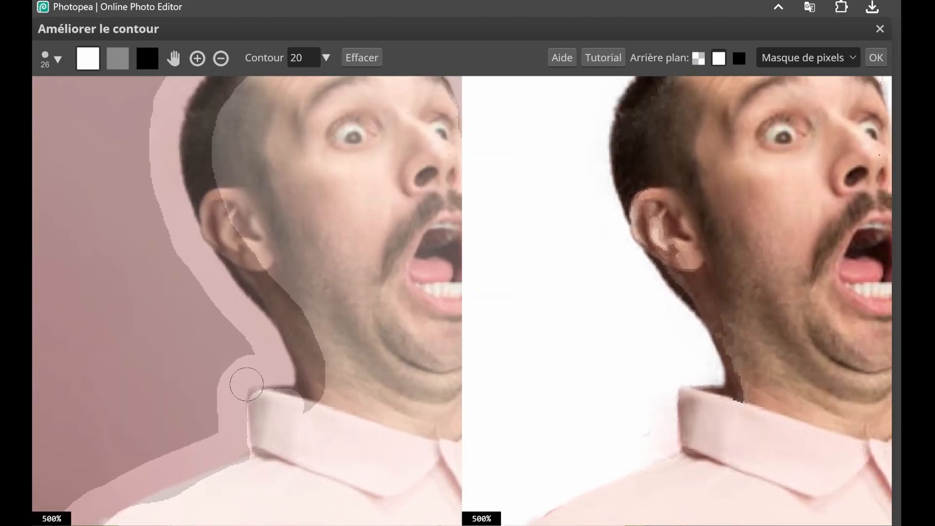
pyautogui.moveTo(304, 406)
pyautogui.mouseDown()
pyautogui.moveTo(313, 361)
pyautogui.moveTo(304, 331)
pyautogui.moveTo(309, 366)
pyautogui.moveTo(275, 293)
pyautogui.moveTo(215, 211)
pyautogui.moveTo(201, 223)
pyautogui.moveTo(220, 234)
pyautogui.mouseUp()
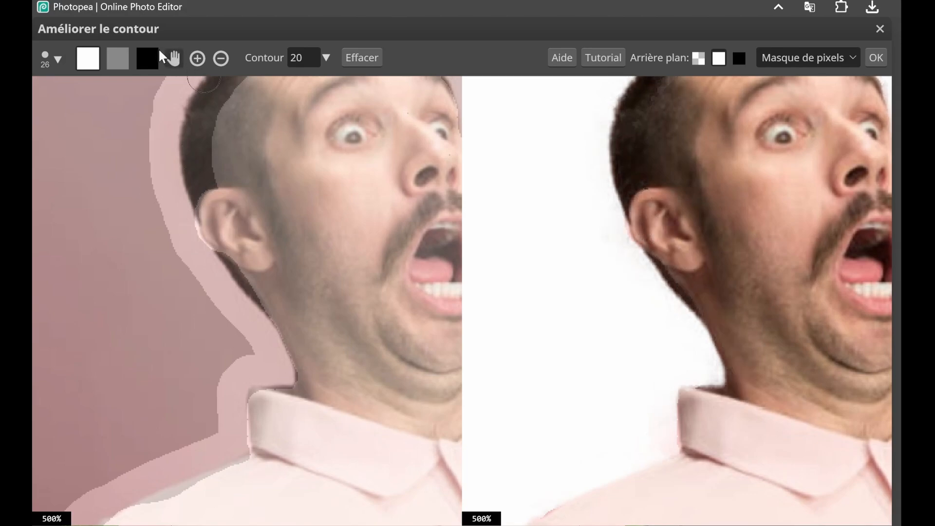
# Soften the outer edges of the ear and left collar with the grey brush, and output the refinement as a pixel mask.
pyautogui.click(122, 58)
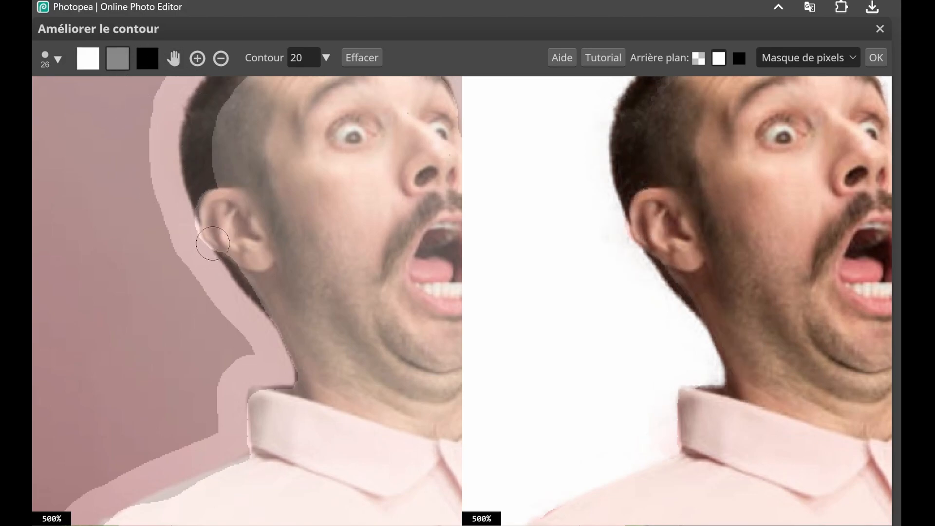
pyautogui.moveTo(183, 230)
pyautogui.mouseDown()
pyautogui.moveTo(178, 221)
pyautogui.moveTo(201, 257)
pyautogui.mouseUp()
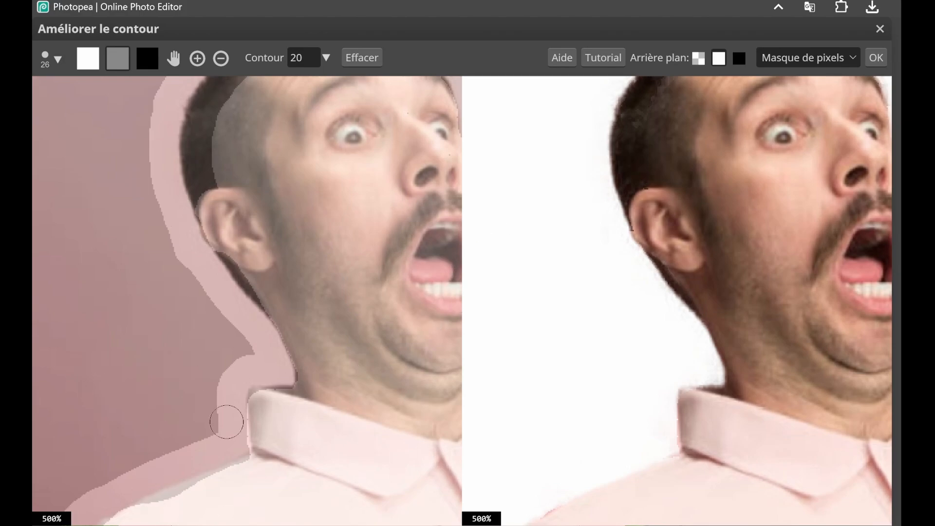
pyautogui.moveTo(233, 412)
pyautogui.mouseDown()
pyautogui.moveTo(240, 453)
pyautogui.moveTo(234, 438)
pyautogui.mouseUp()
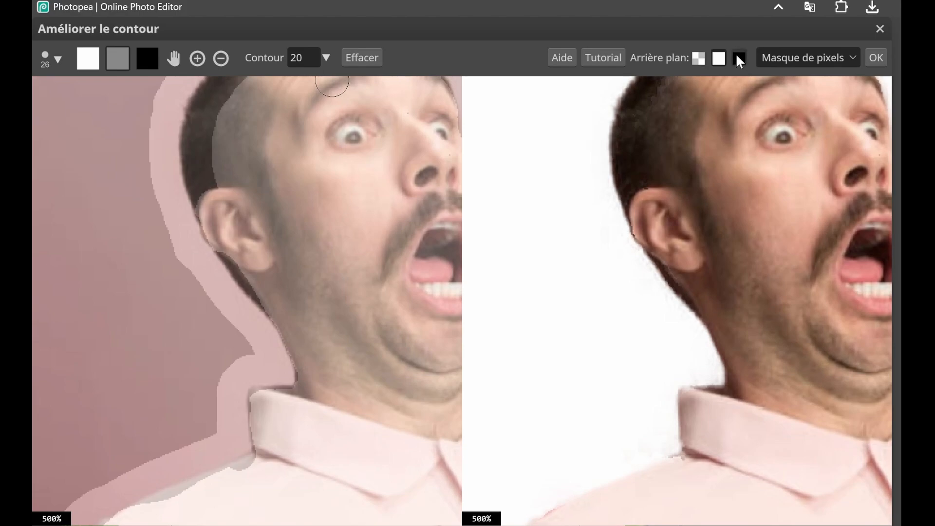
pyautogui.click(875, 58)
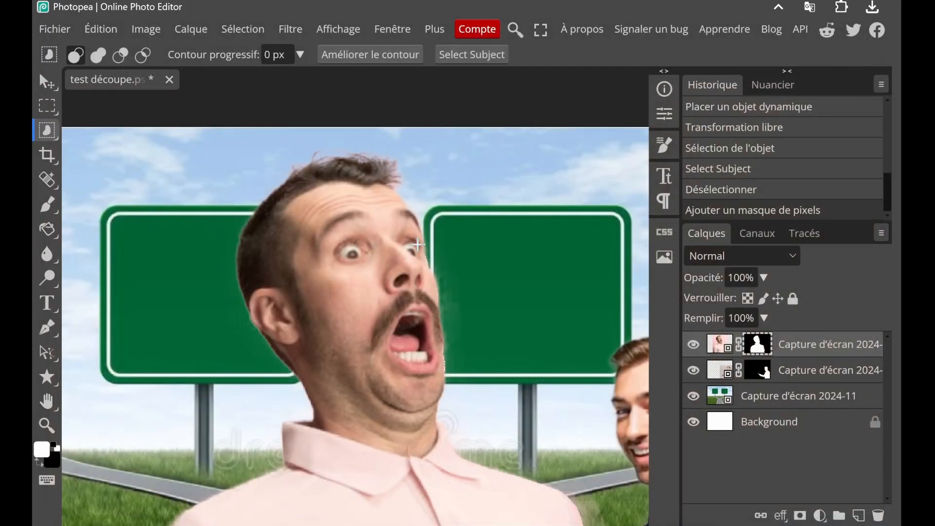
# Scale the shocked man's image with Free Transform to 49.49% width and 45.04% height, and move it to X 488 px, Y 579 px.
pyautogui.scroll(-4, 384, 309)
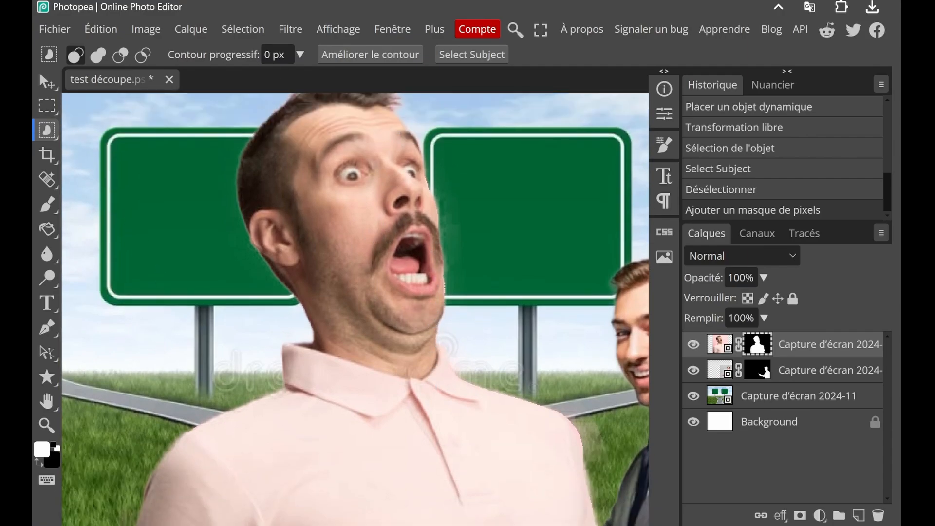
pyautogui.click(48, 425)
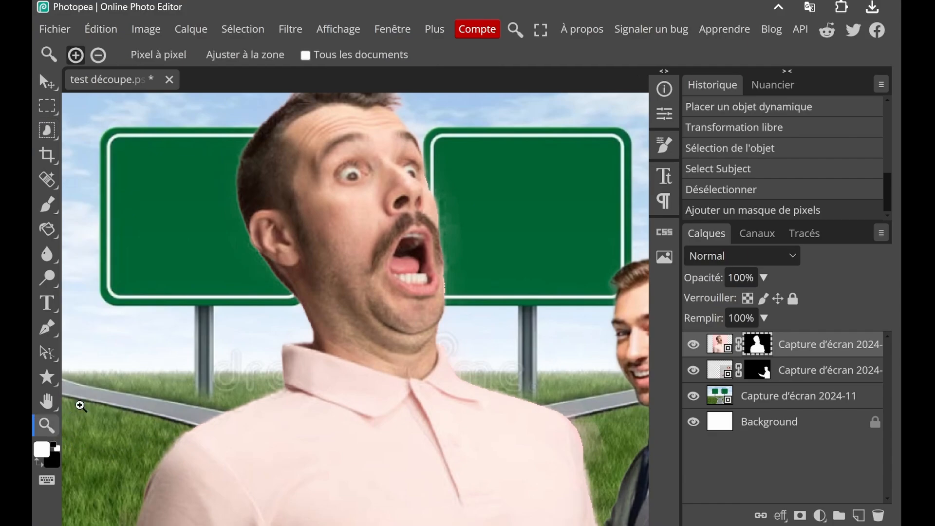
pyautogui.moveTo(507, 367)
pyautogui.mouseDown()
pyautogui.moveTo(476, 365)
pyautogui.moveTo(505, 364)
pyautogui.moveTo(495, 357)
pyautogui.moveTo(502, 350)
pyautogui.mouseUp()
pyautogui.press('v')
pyautogui.click(718, 345)
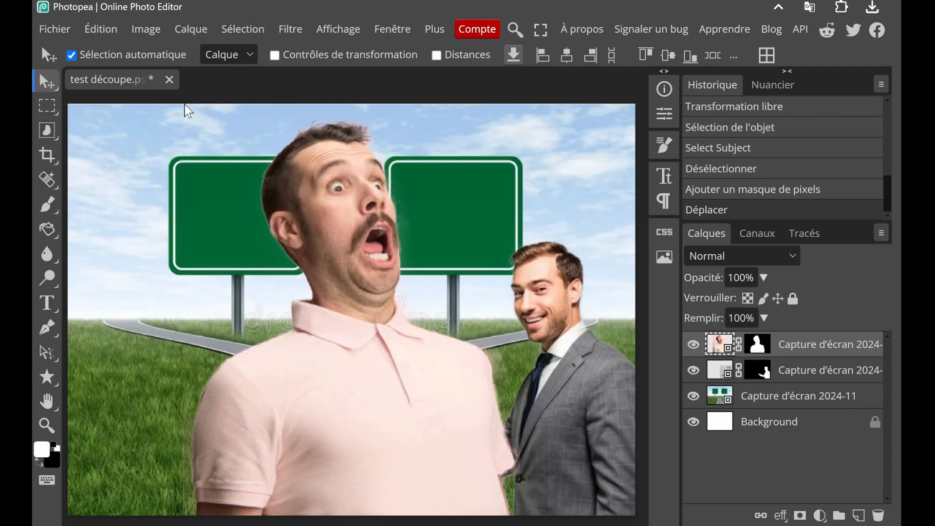
pyautogui.click(100, 30)
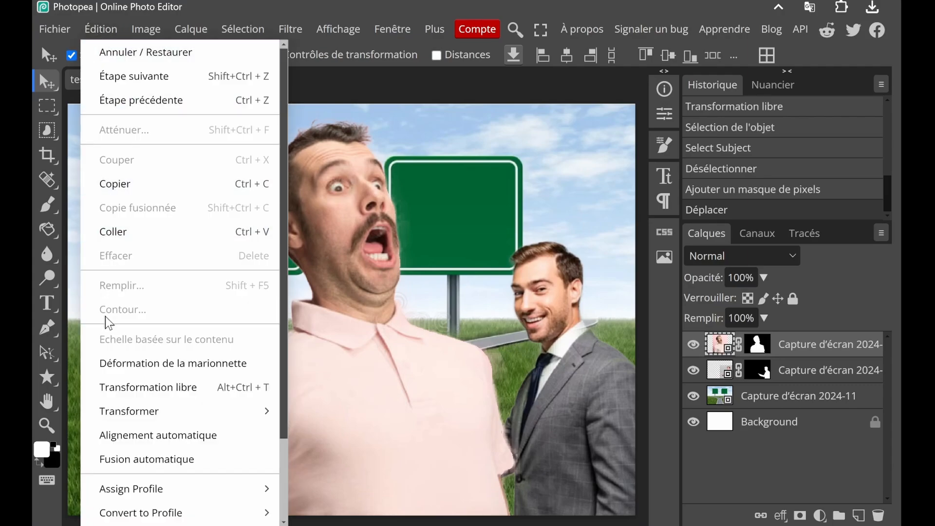
pyautogui.click(132, 394)
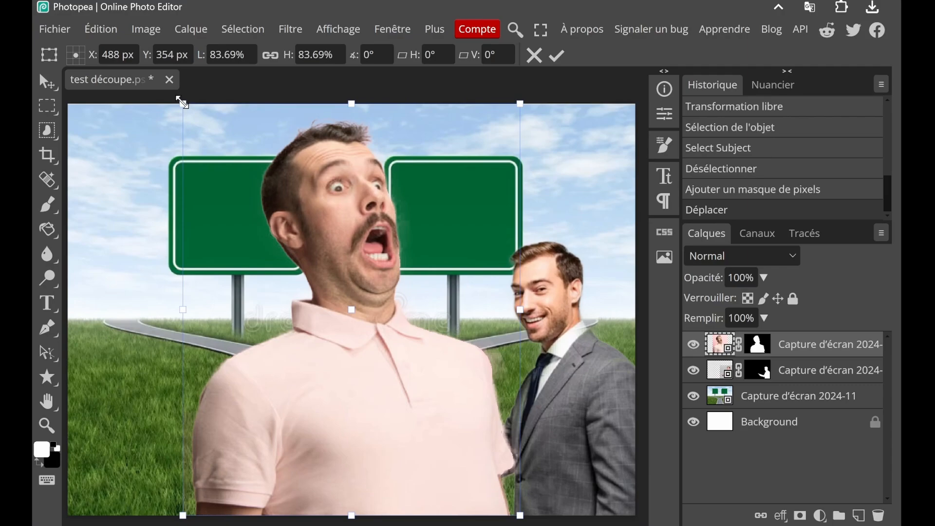
pyautogui.moveTo(181, 103); pyautogui.dragTo(319, 281)
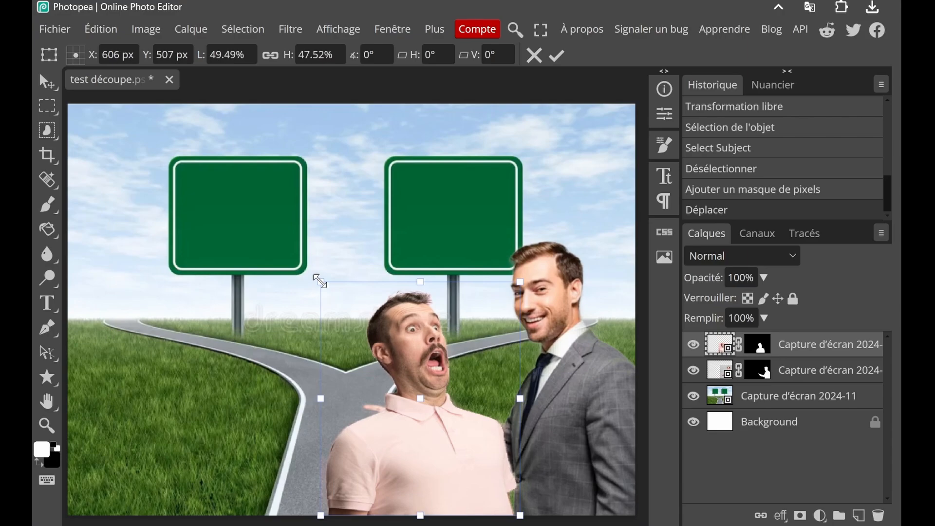
pyautogui.moveTo(423, 280)
pyautogui.mouseDown()
pyautogui.moveTo(421, 302)
pyautogui.moveTo(421, 295)
pyautogui.mouseUp()
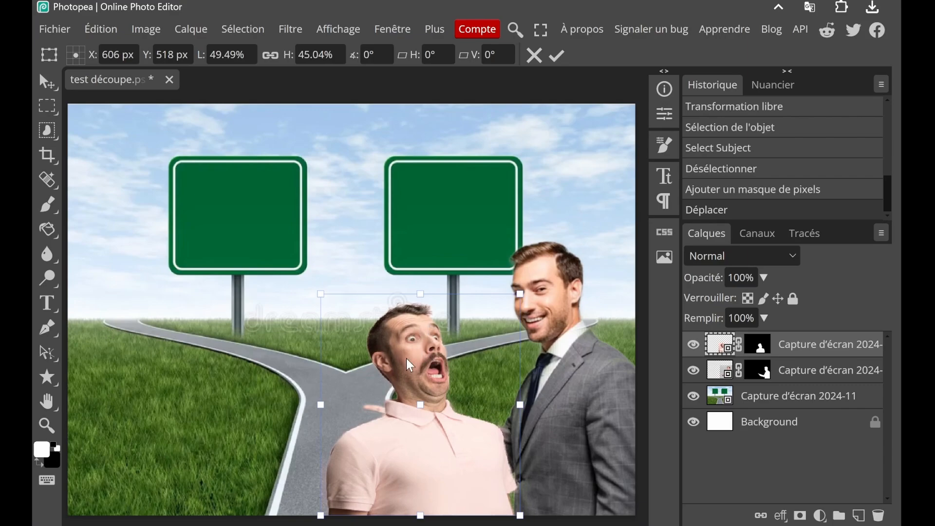
pyautogui.moveTo(430, 352); pyautogui.dragTo(359, 390)
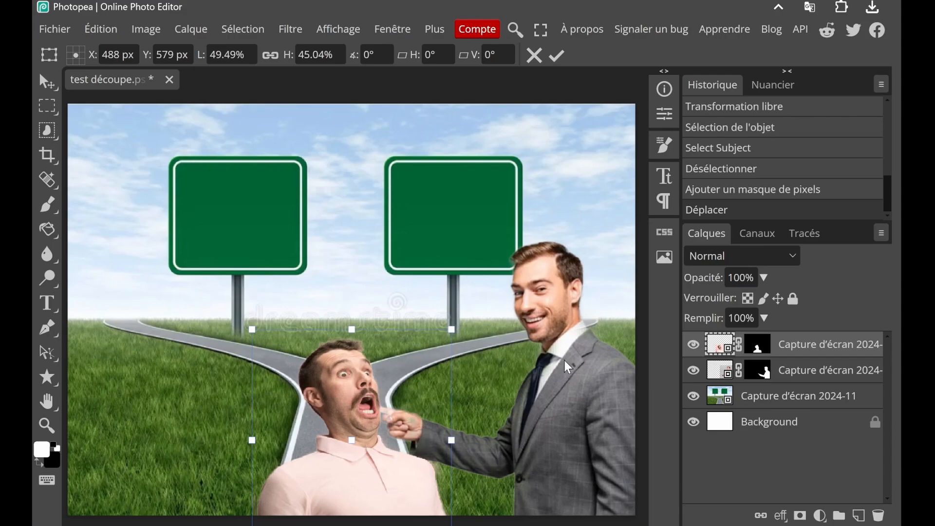
# Apply the transform and place the pointing man's layer above the shocked man's layer.
pyautogui.click(724, 374)
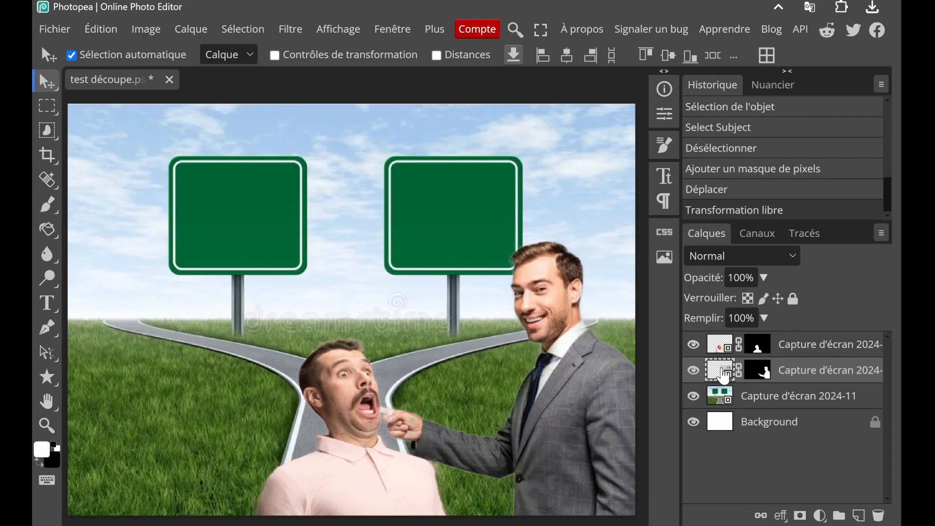
pyautogui.moveTo(724, 376); pyautogui.dragTo(725, 344)
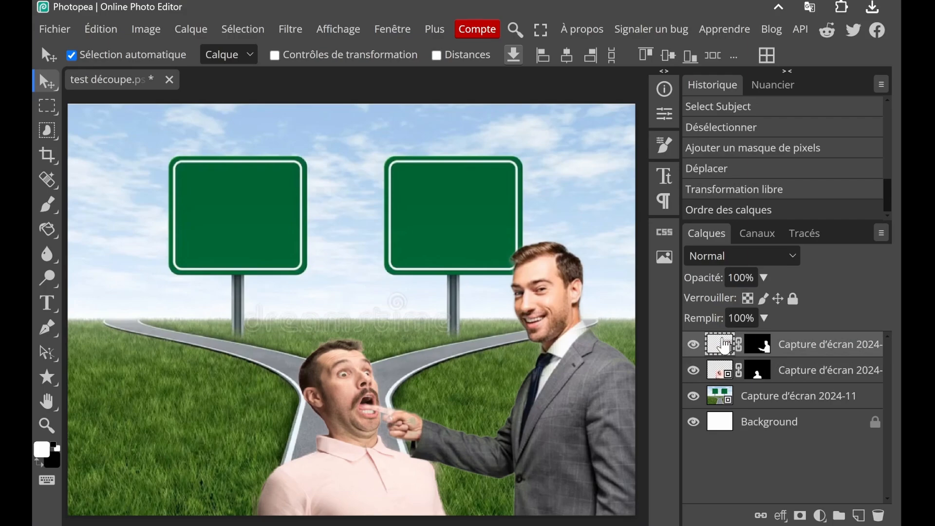